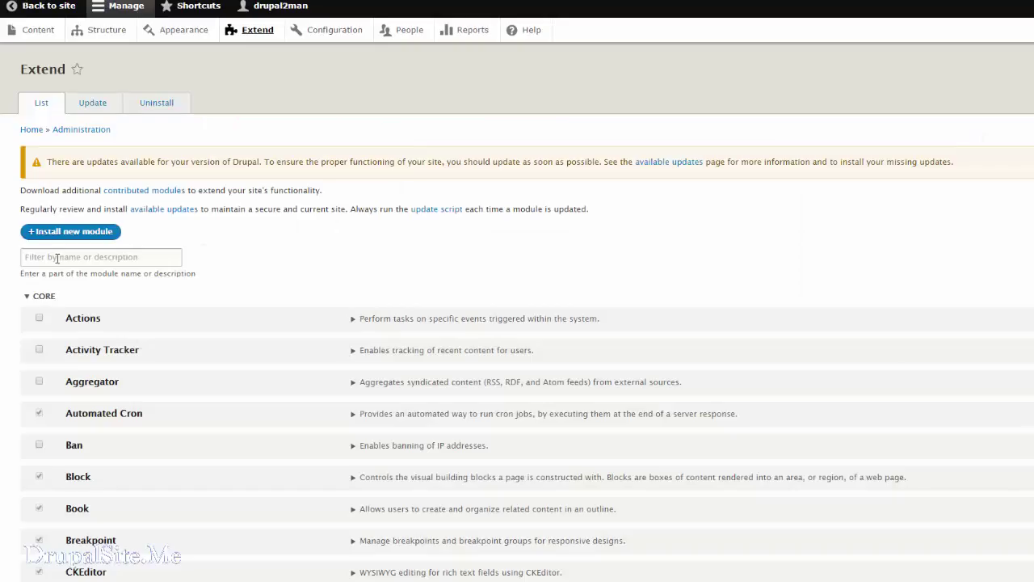
Filter the Extend list for 'foru', review the Forum module's requirements, and install it
click(57, 257)
text(forum)
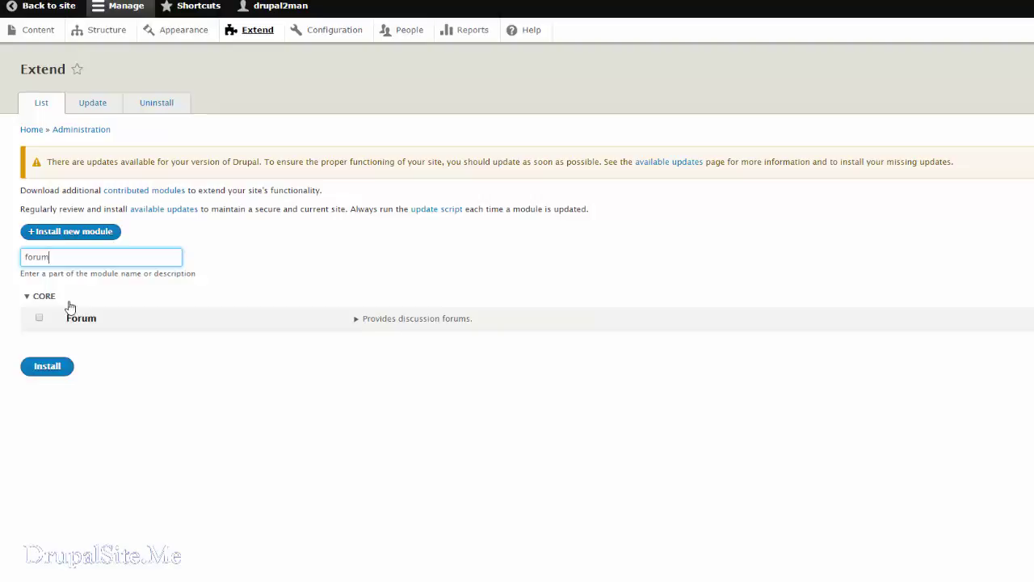
click(39, 319)
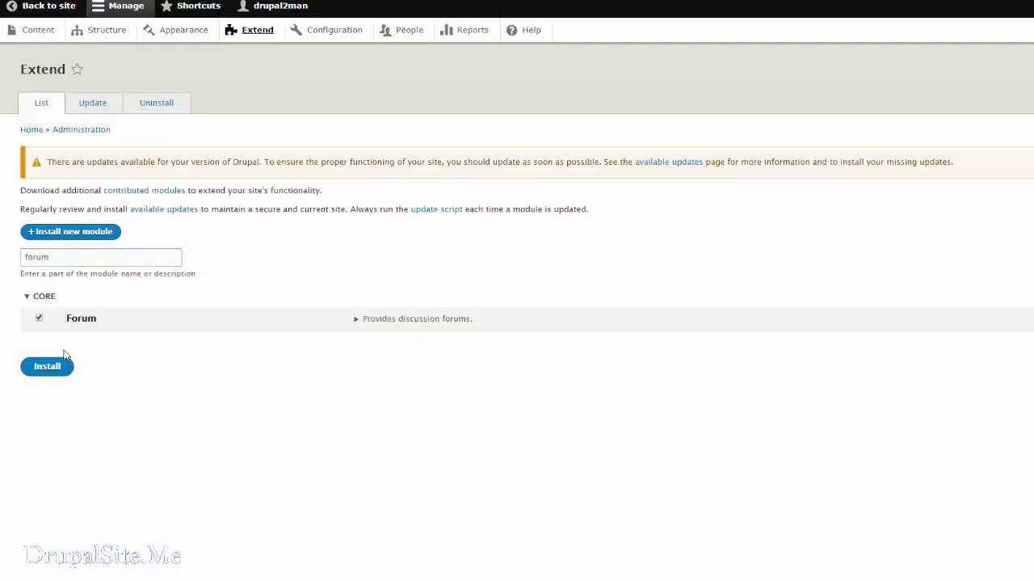
click(40, 317)
click(358, 320)
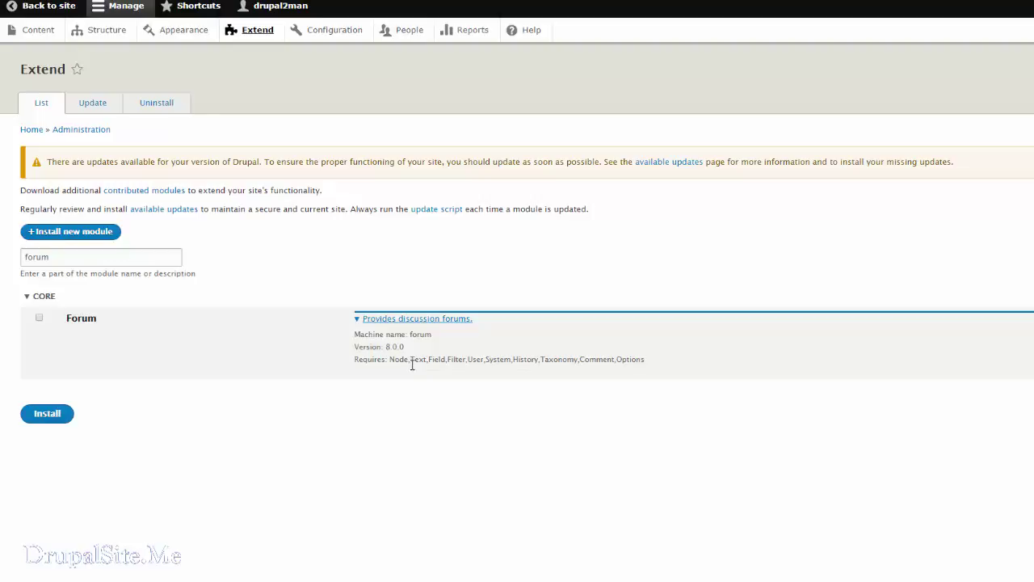
drag(396, 362, 639, 358)
click(651, 363)
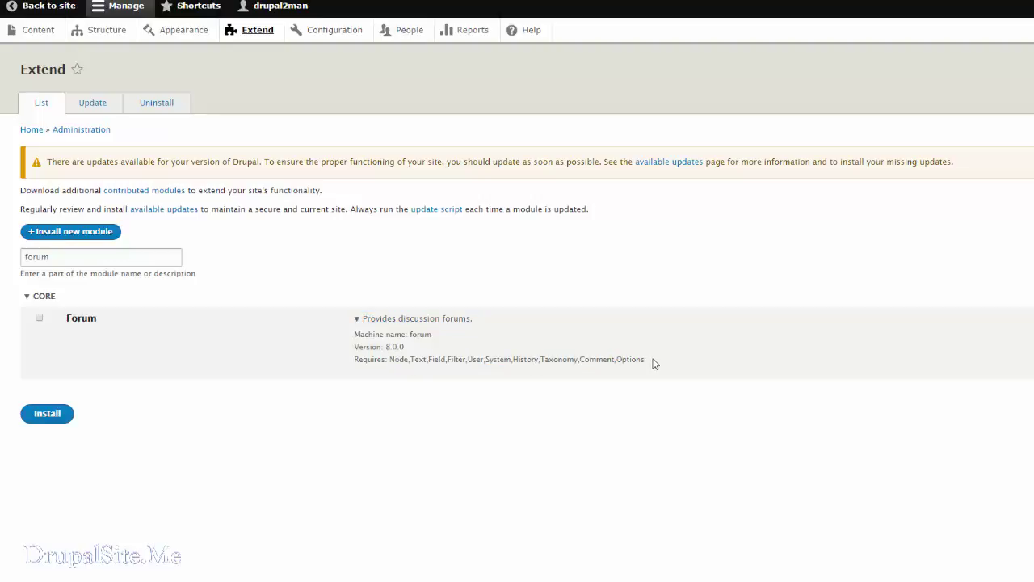
click(40, 318)
click(51, 420)
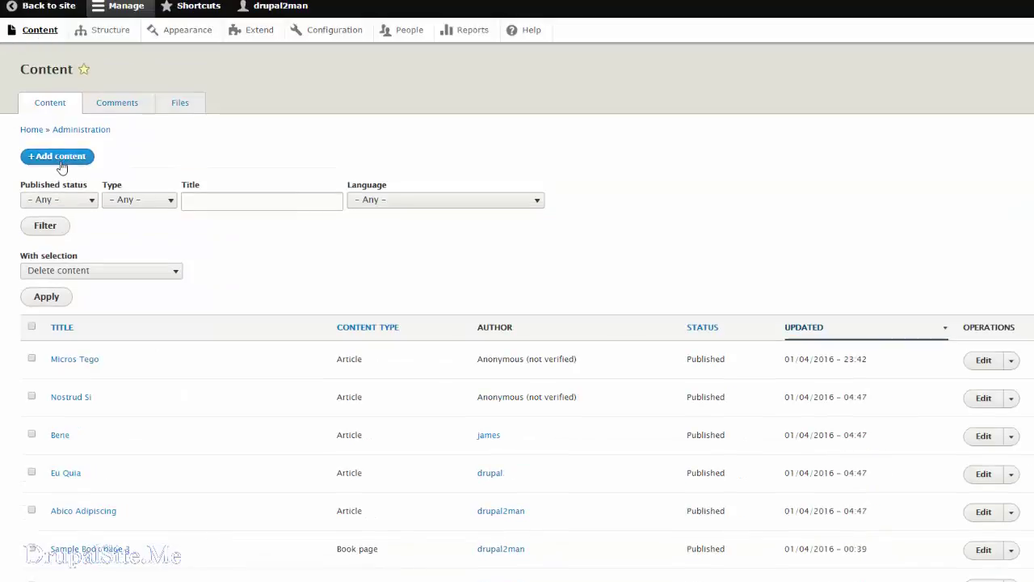
Check the Add content page for Forum topic, then open Structure > Forums
click(60, 158)
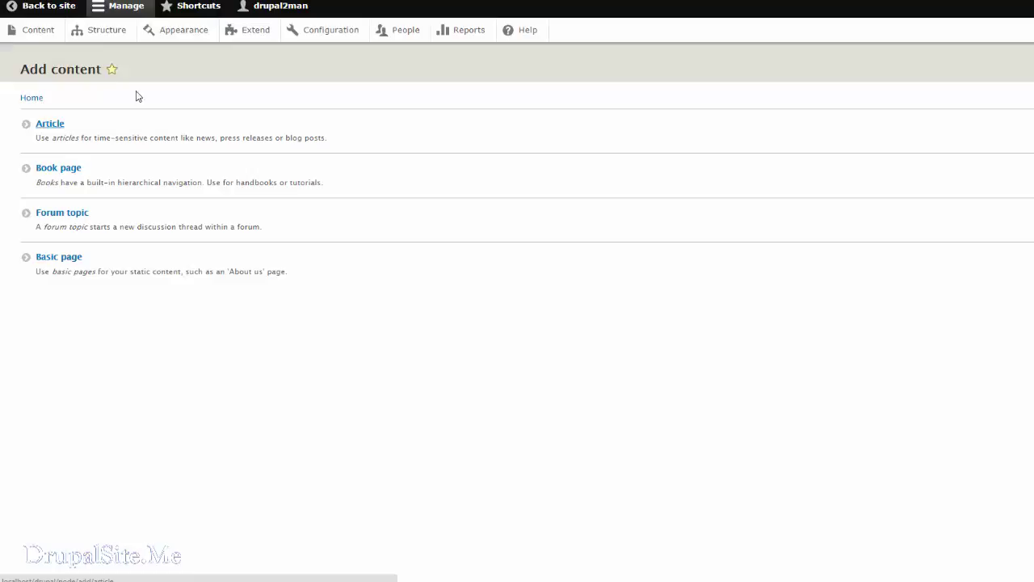
click(105, 35)
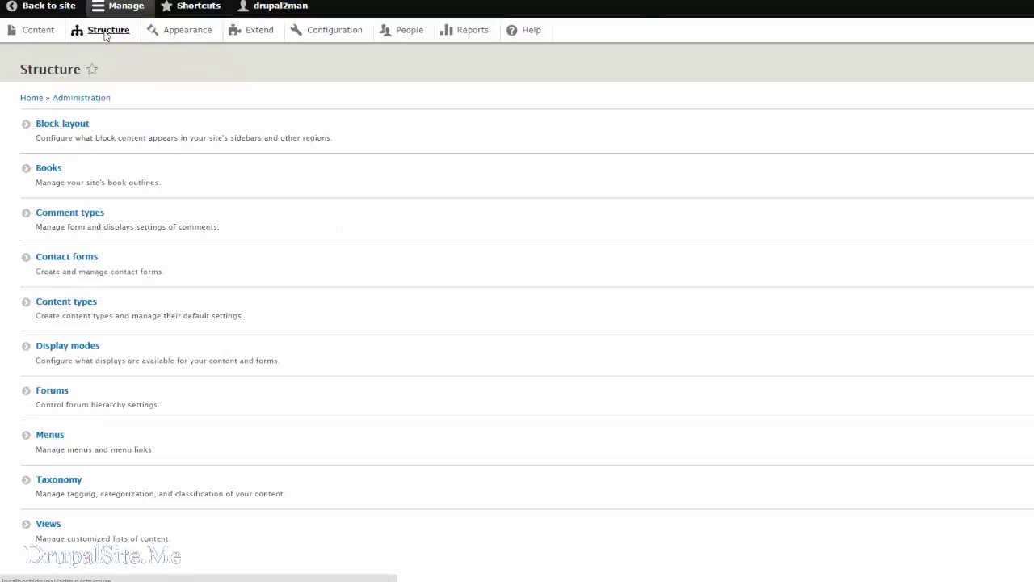
click(50, 394)
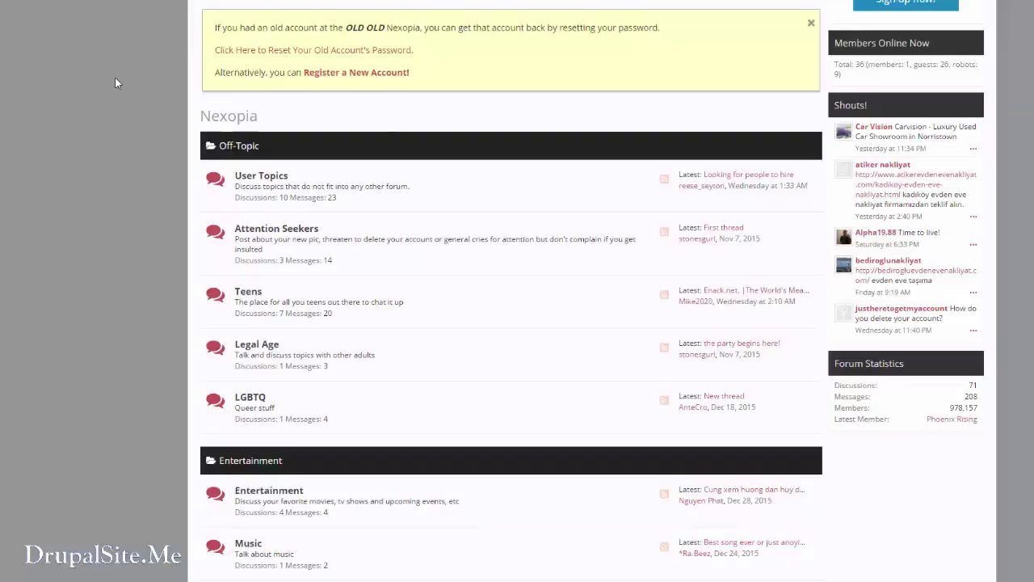
scroll(115, 77, up, 3)
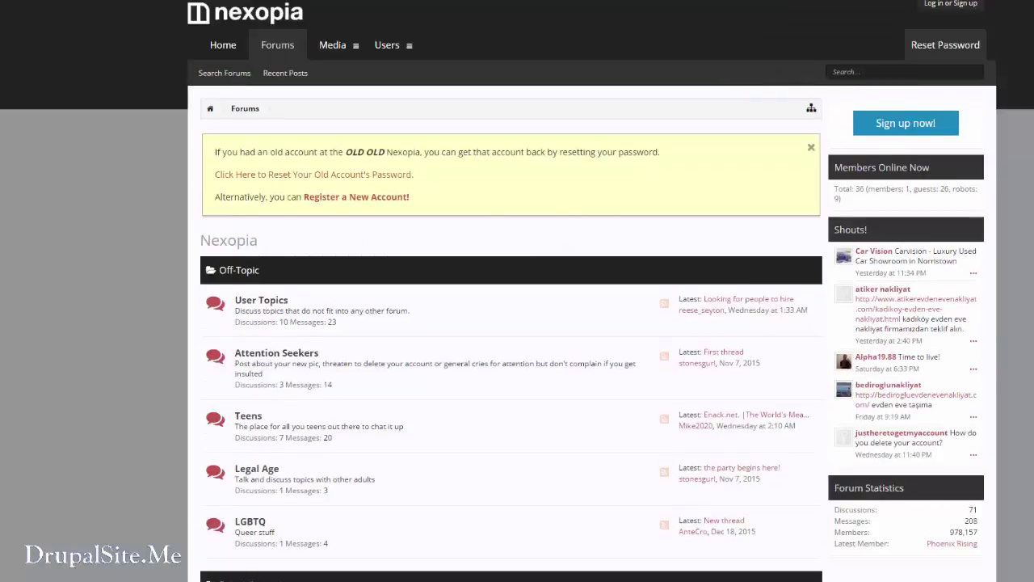
scroll(111, 167, down, 3)
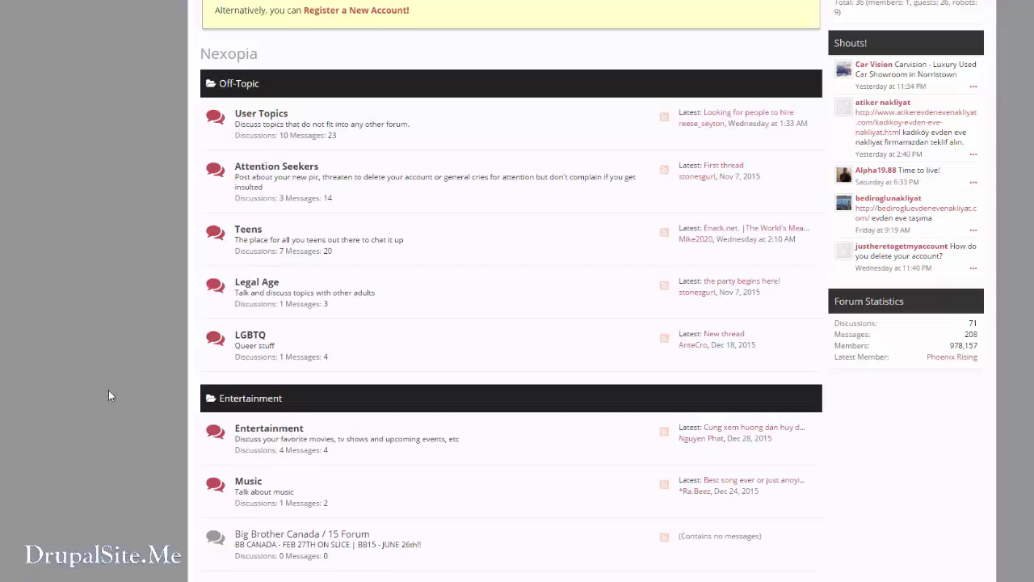
scroll(316, 419, down, 3)
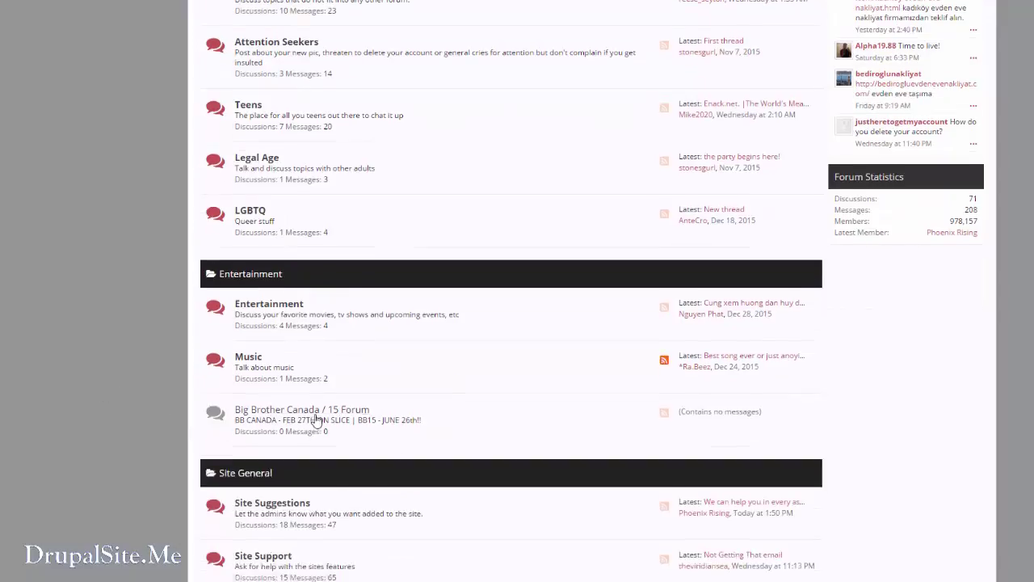
scroll(317, 420, down, 2)
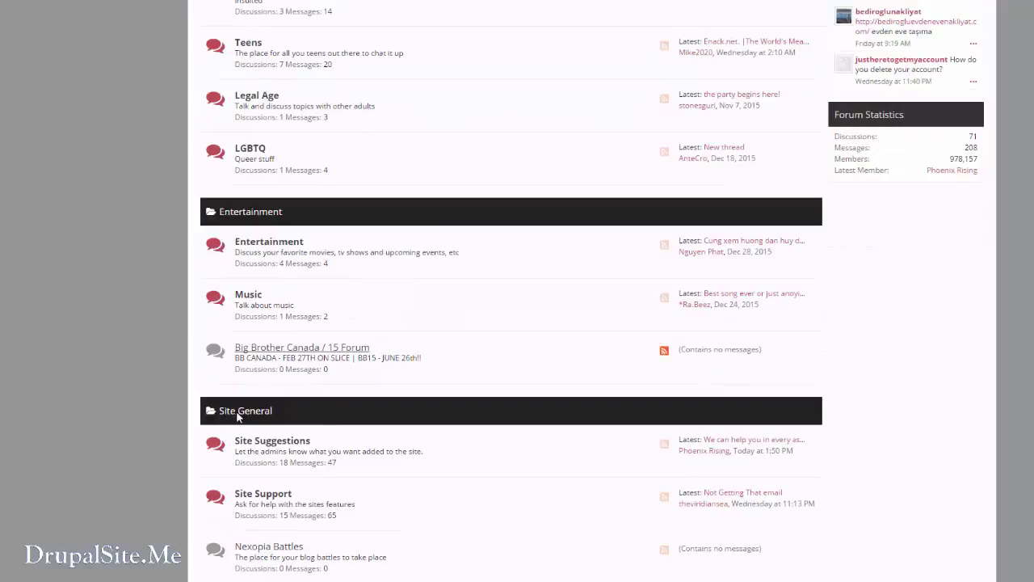
scroll(225, 324, down, 6)
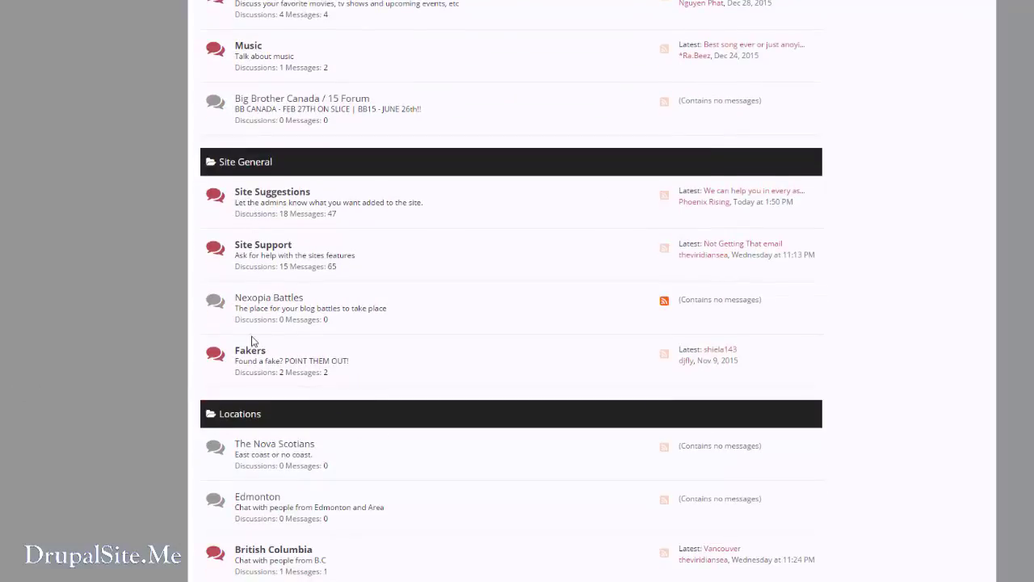
click(256, 196)
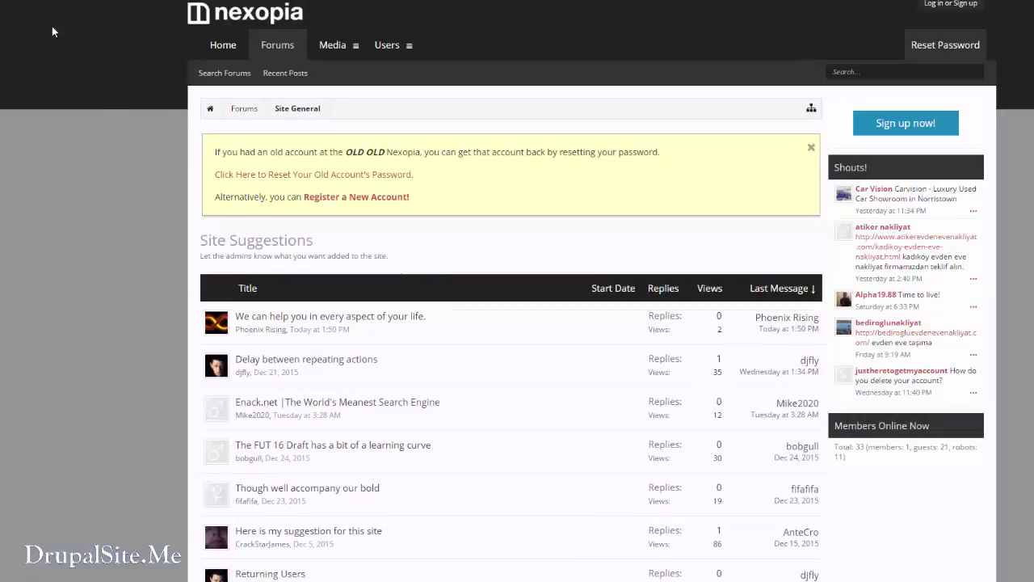
key(alt+Left)
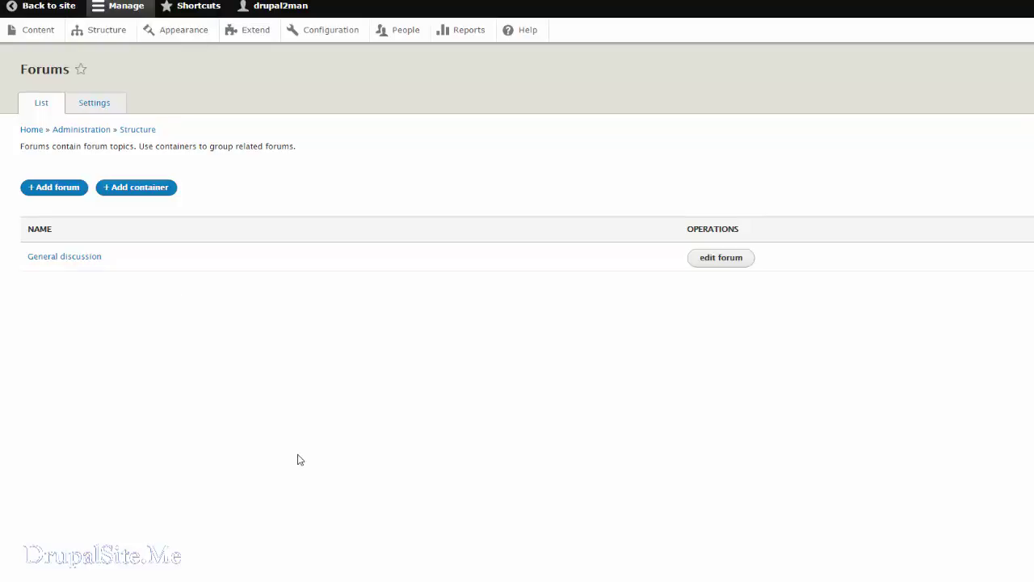
Add container 'Drupalsite.Me Official', described 'All things official', with URL alias 'Official'
click(143, 191)
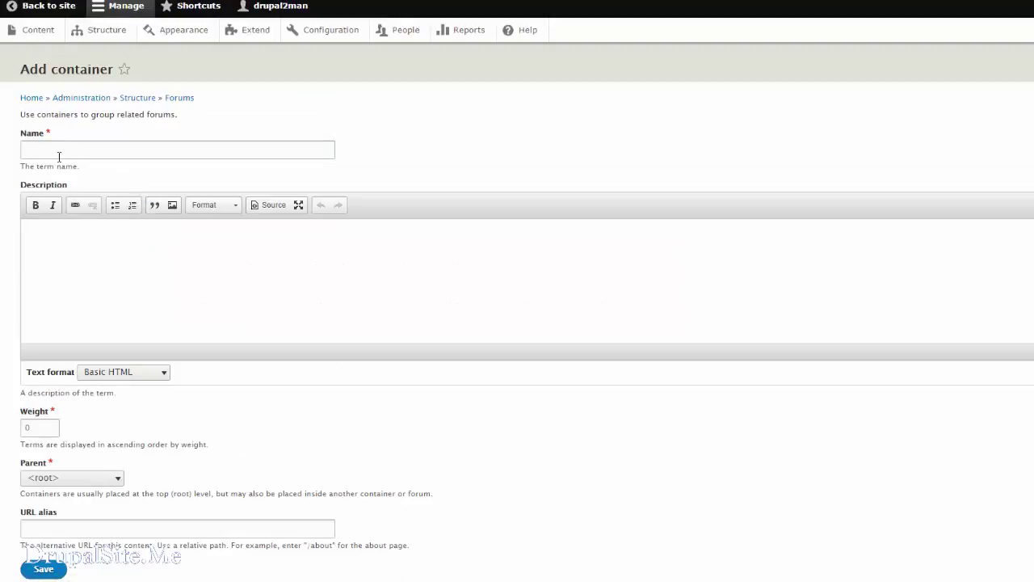
click(46, 146)
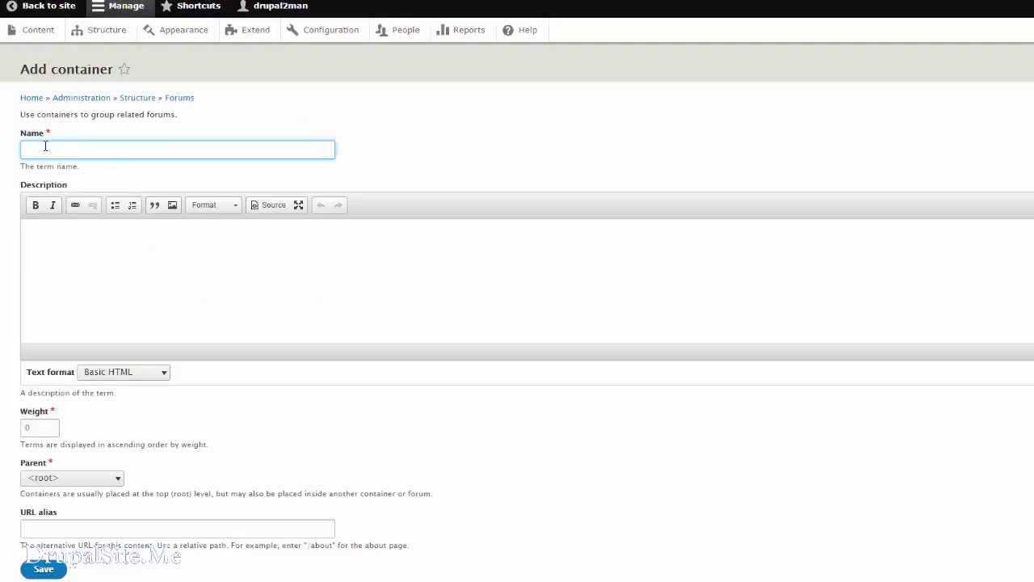
text(DrupalSite.Me Official)
click(47, 242)
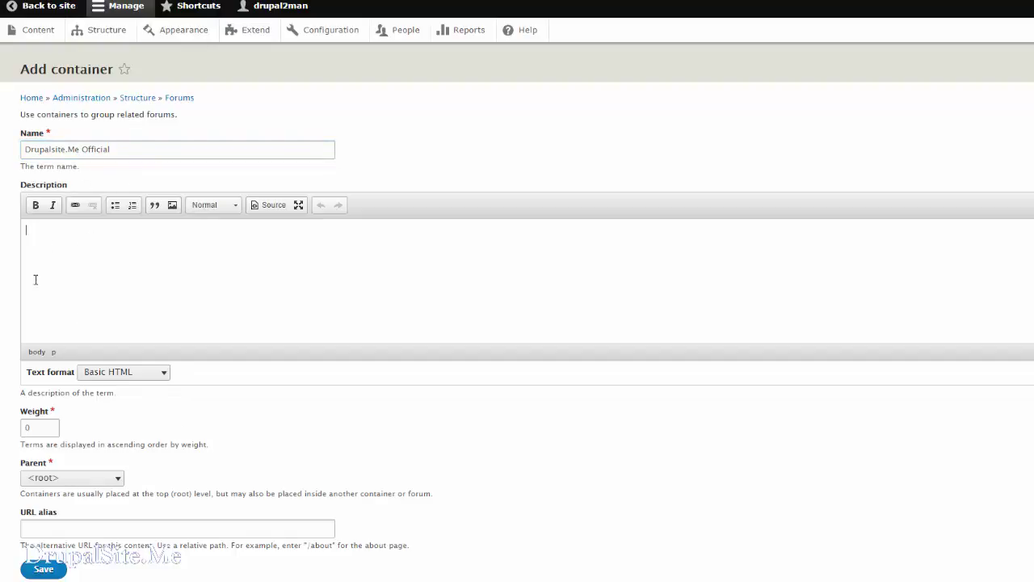
text(All things official)
scroll(37, 480, down, 1)
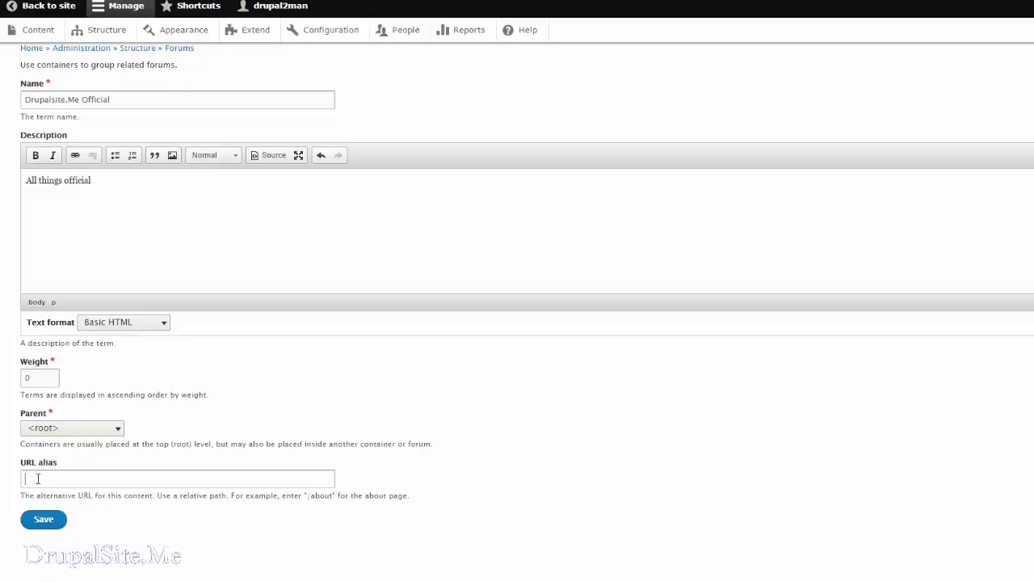
click(38, 478)
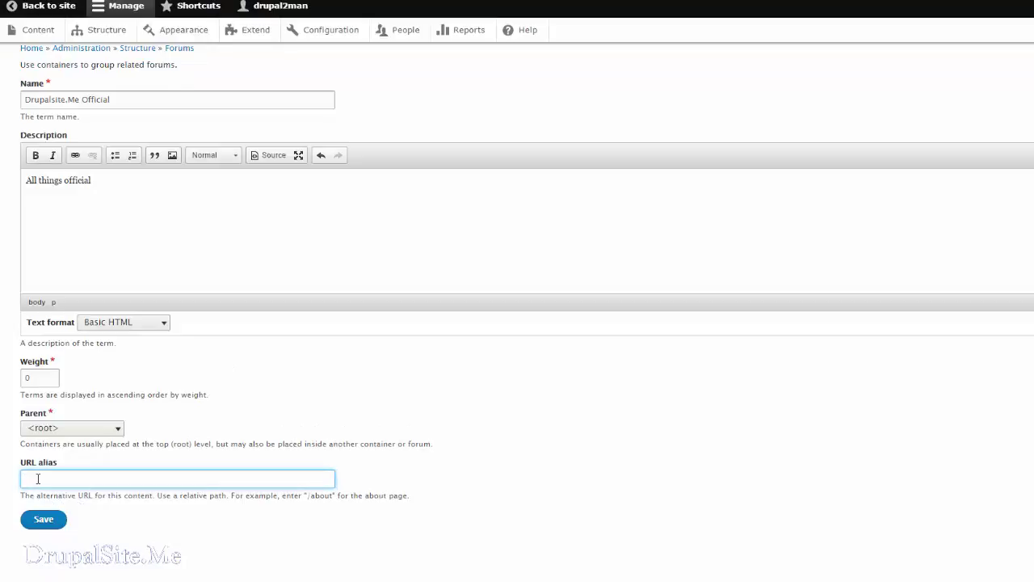
text(Official)
click(47, 519)
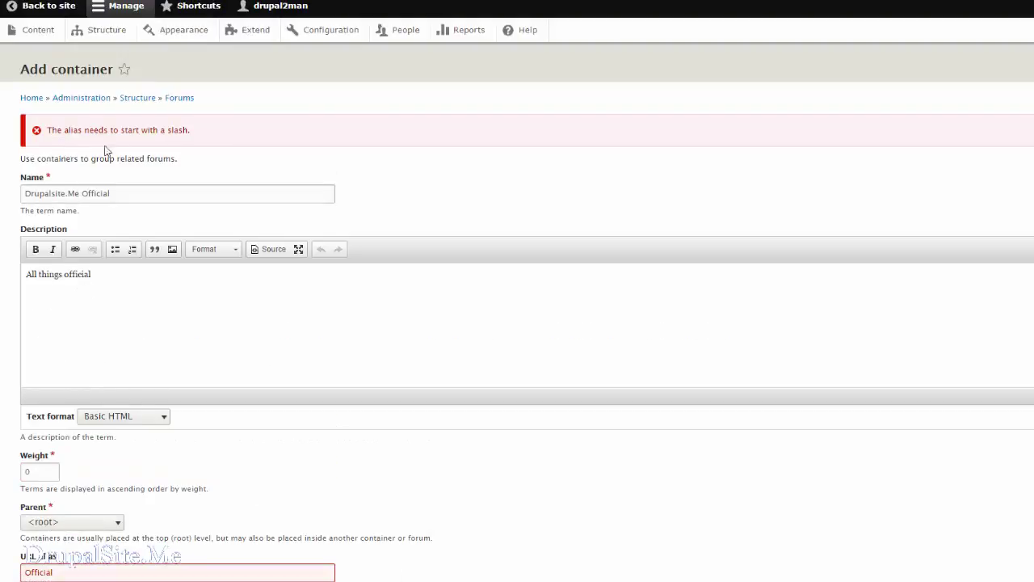
Correct the container's URL alias to '/Official' and save it
scroll(234, 414, down, 2)
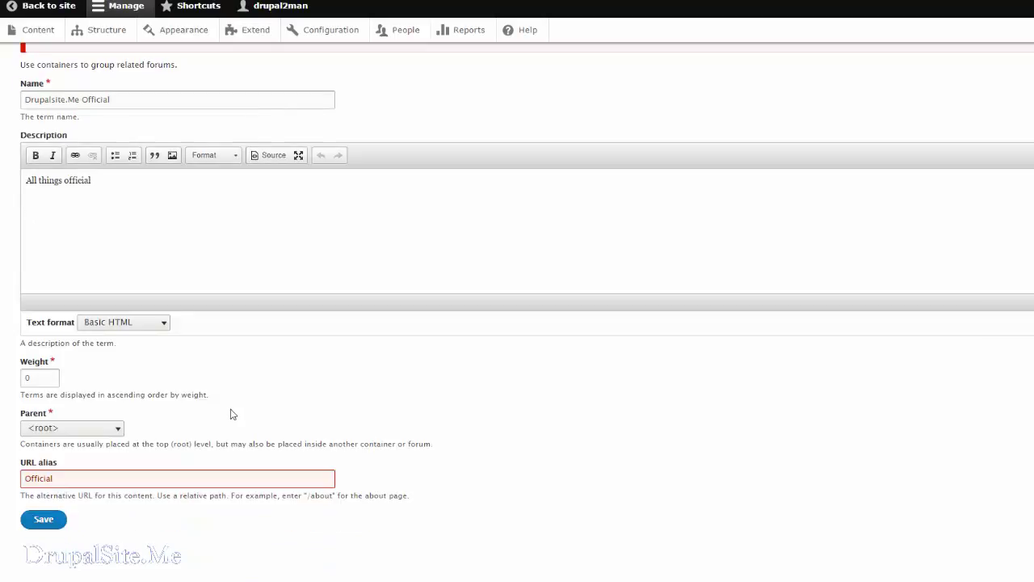
click(25, 479)
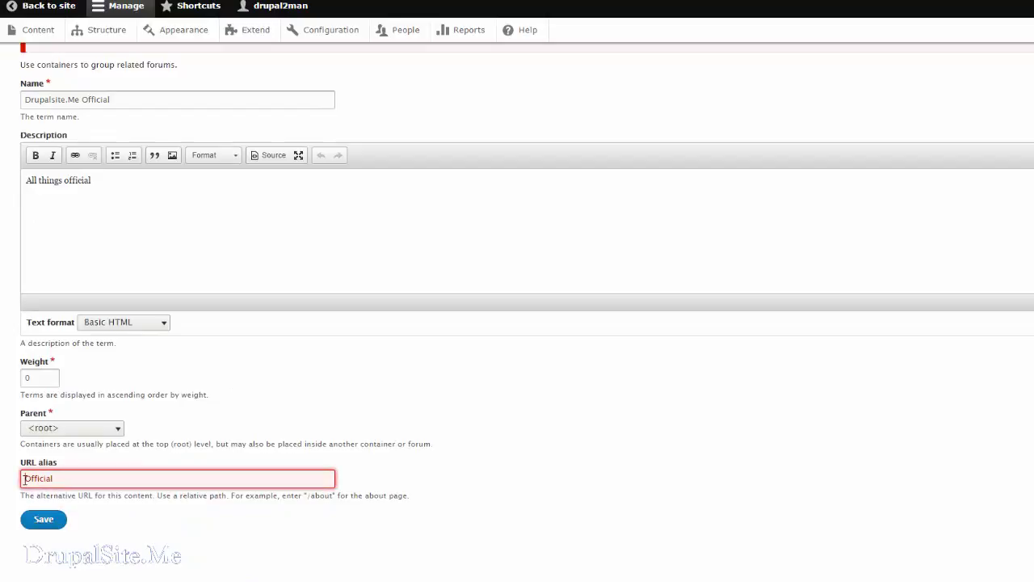
text(/)
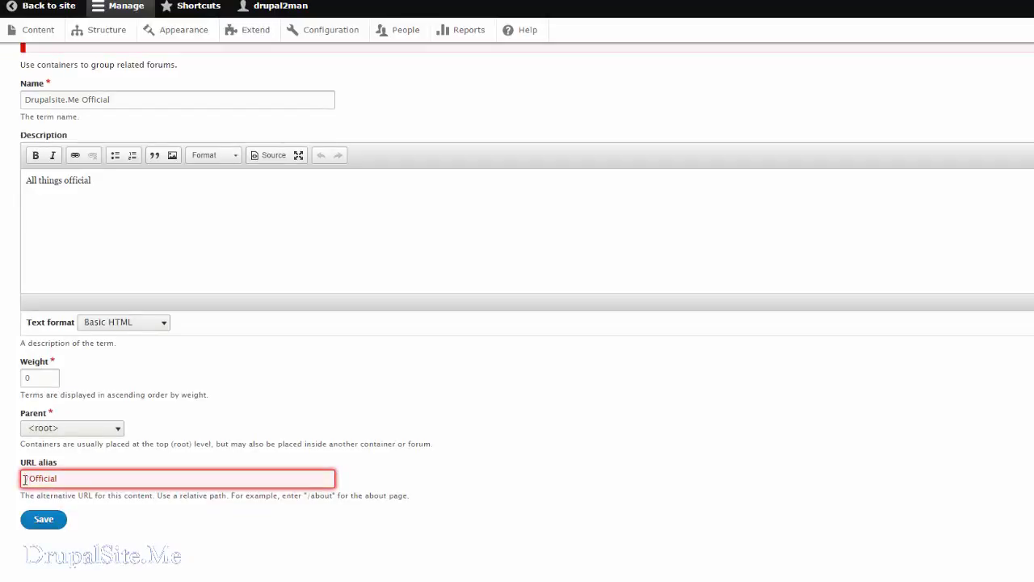
click(44, 522)
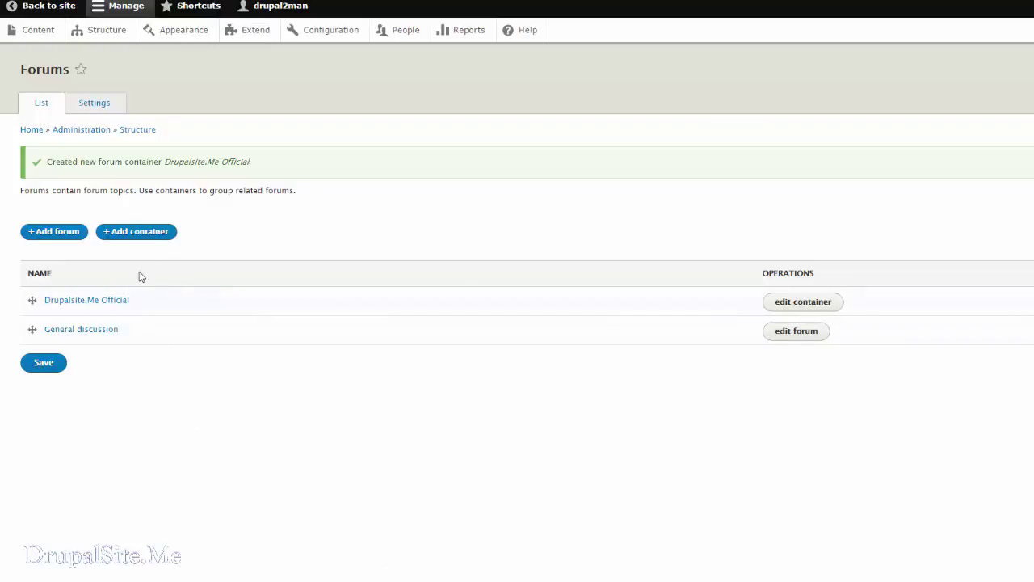
Begin a second forum container, entering 'All things official' as its name
click(139, 236)
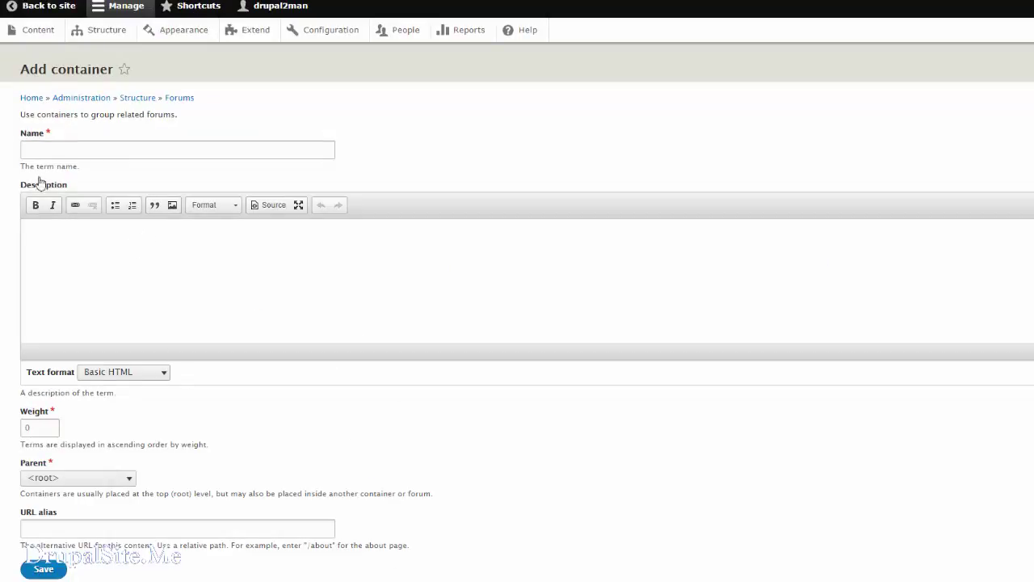
click(42, 150)
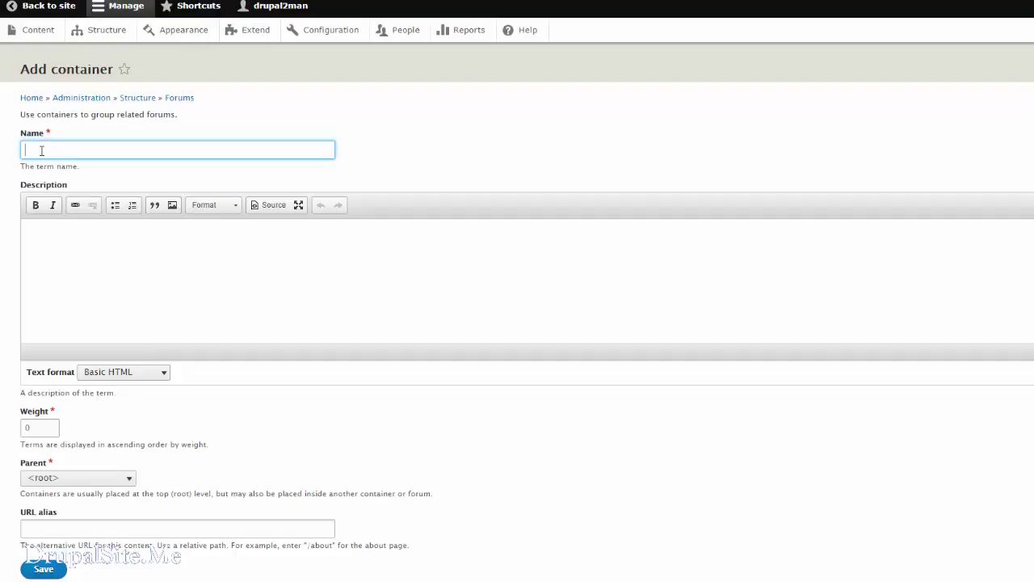
text(All things official)
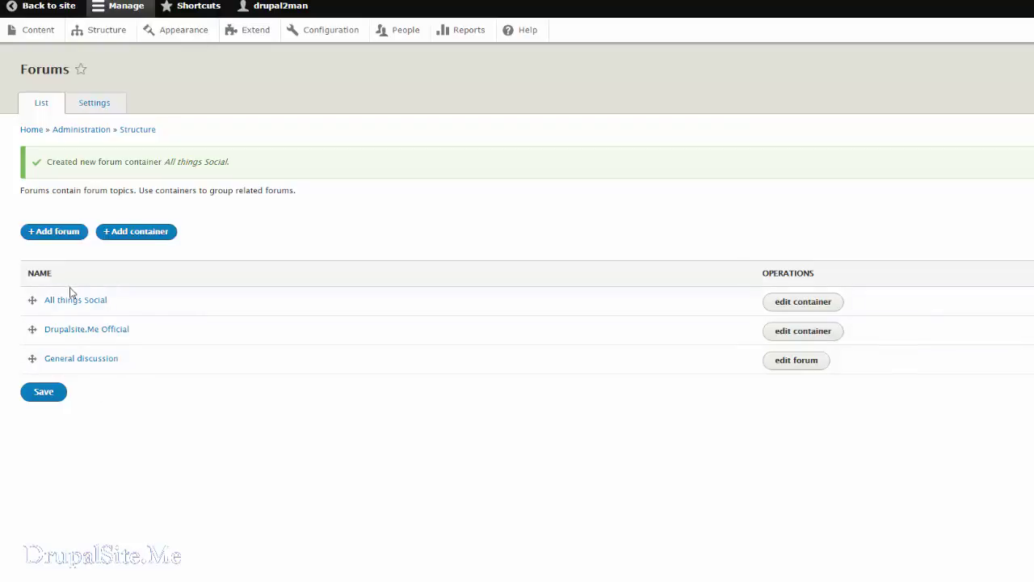
Add the Annoucements forum with URL alias 'announcementas' and save it
click(56, 234)
click(43, 151)
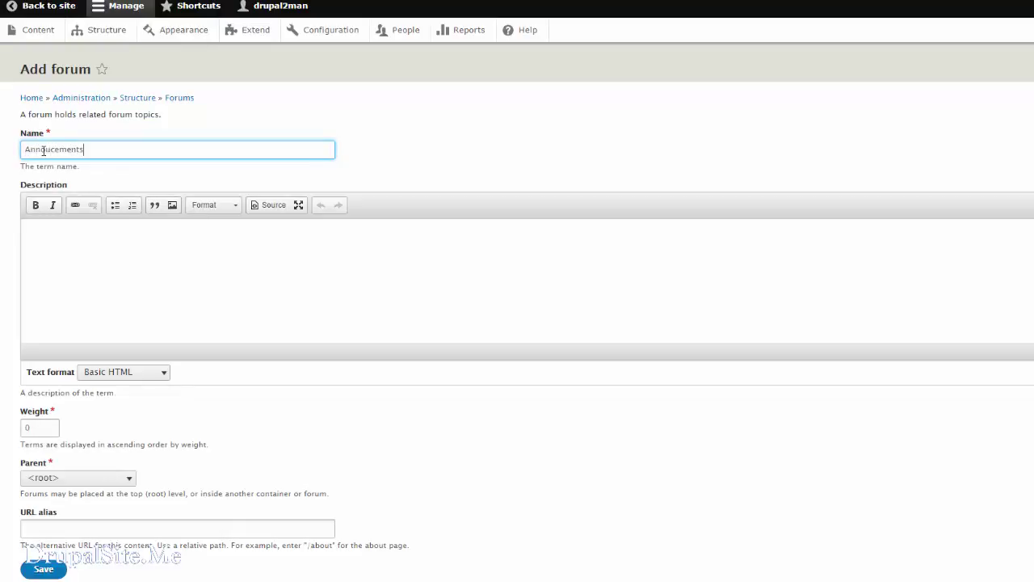
click(26, 527)
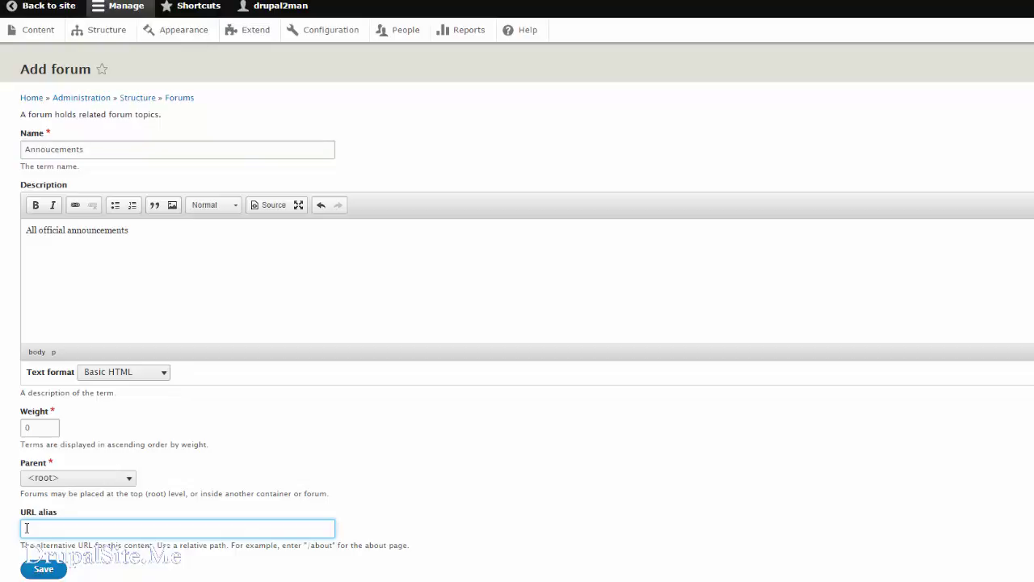
text(announcementas)
click(46, 569)
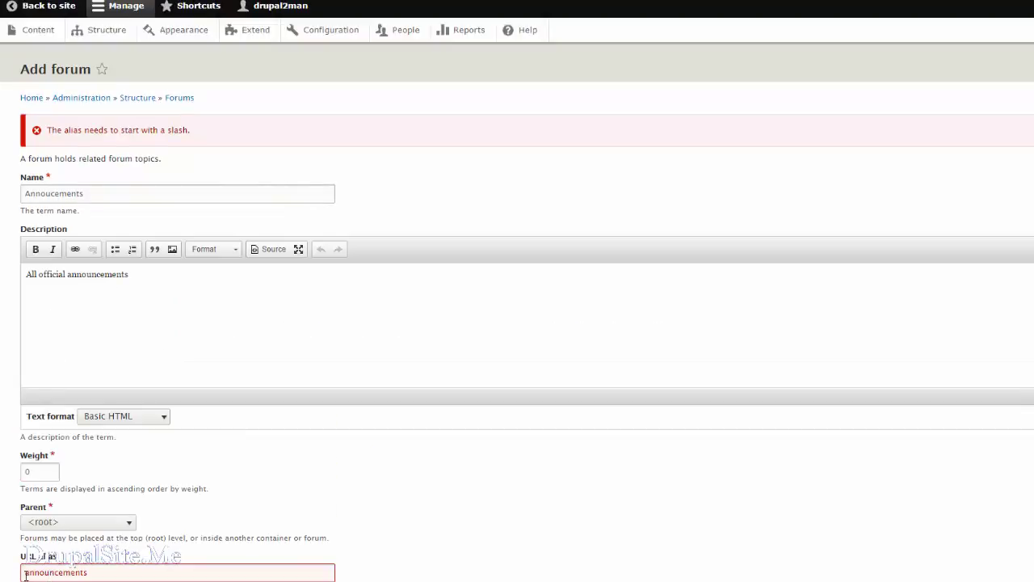
Prefix the forum's URL alias with '/' and save again
click(25, 574)
text(/)
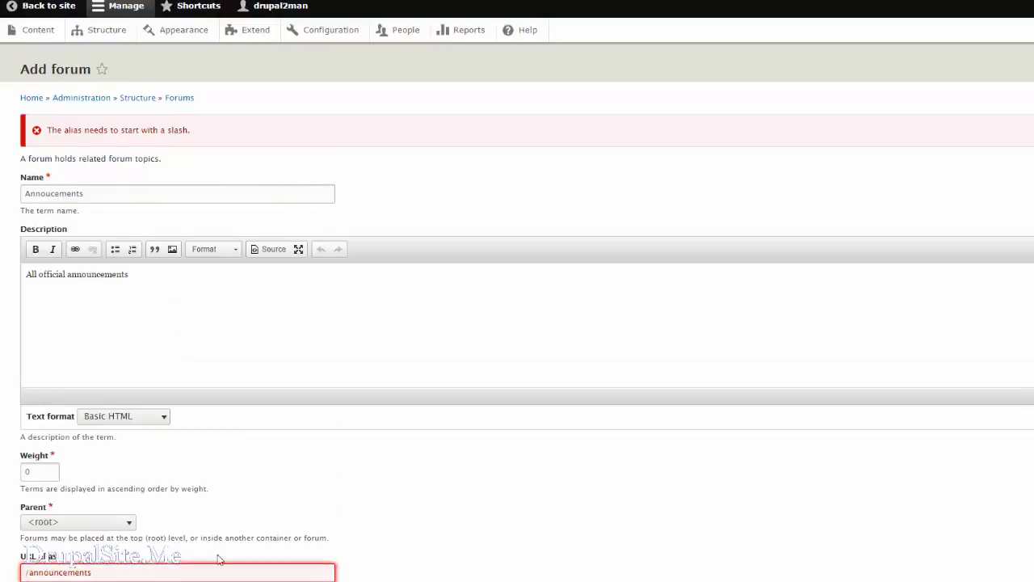
scroll(392, 538, down, 2)
click(42, 520)
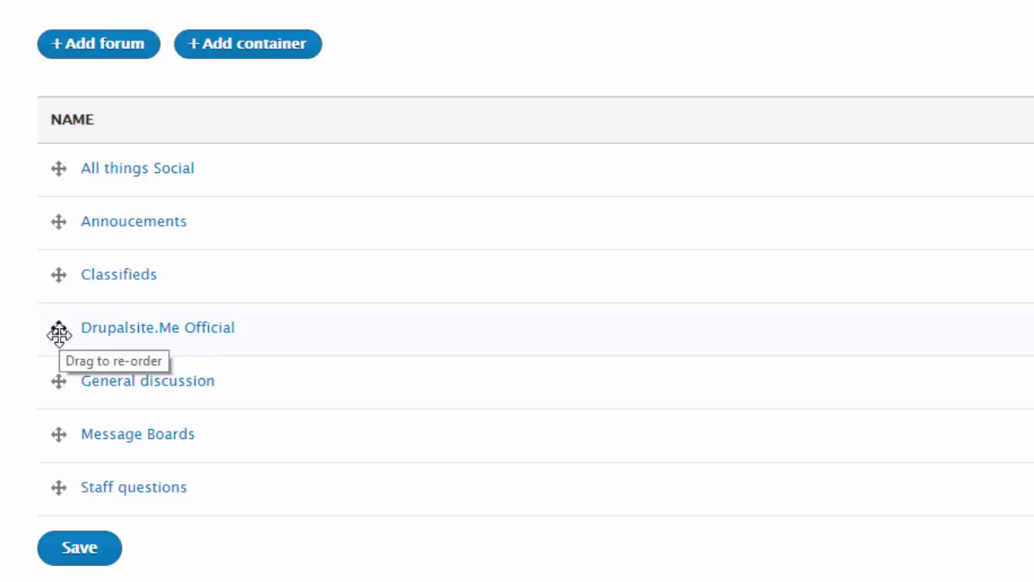
Move Drupalsite.Me Official to the top with Annoucements and Staff questions nested beneath it
drag(59, 332, 51, 181)
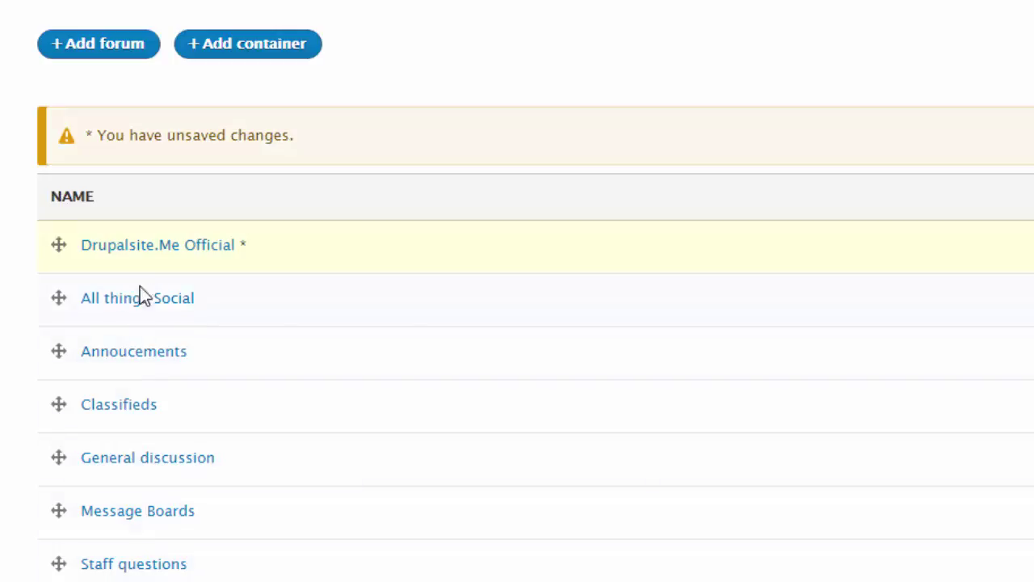
drag(60, 351, 62, 295)
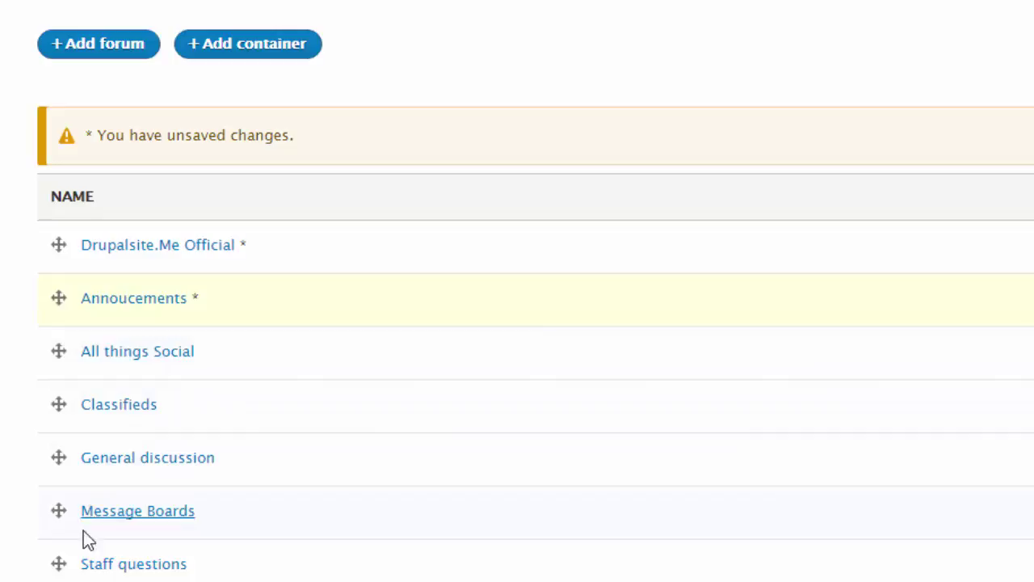
drag(63, 564, 116, 311)
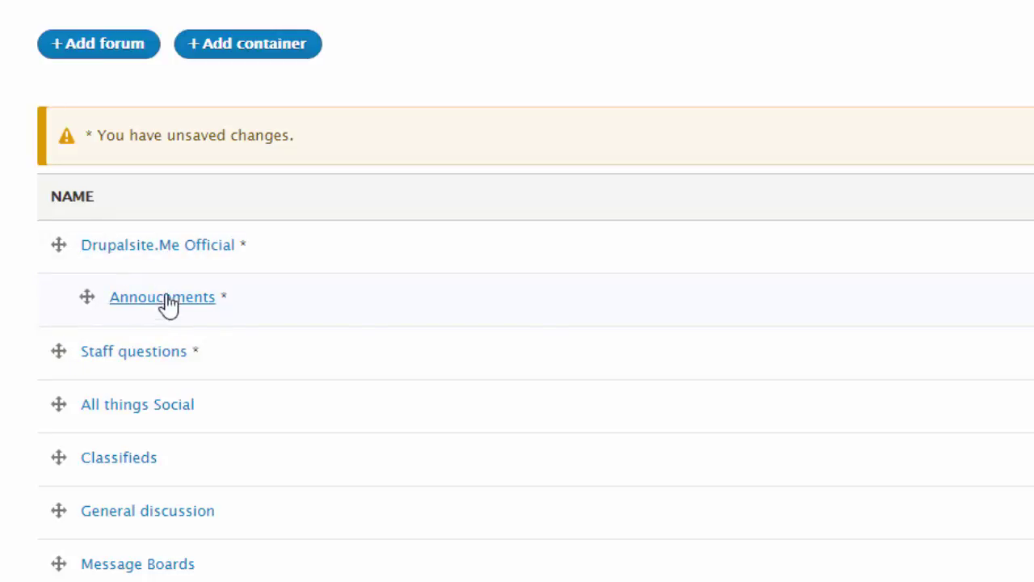
drag(57, 350, 81, 353)
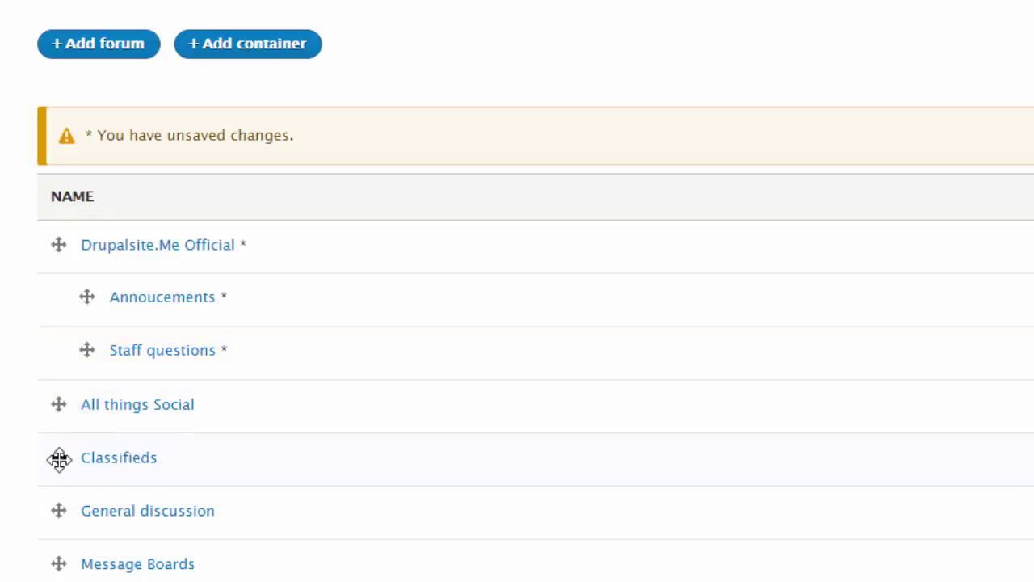
Nest Classifieds, General discussion and Message Boards under All things Social, and save
drag(59, 458, 104, 466)
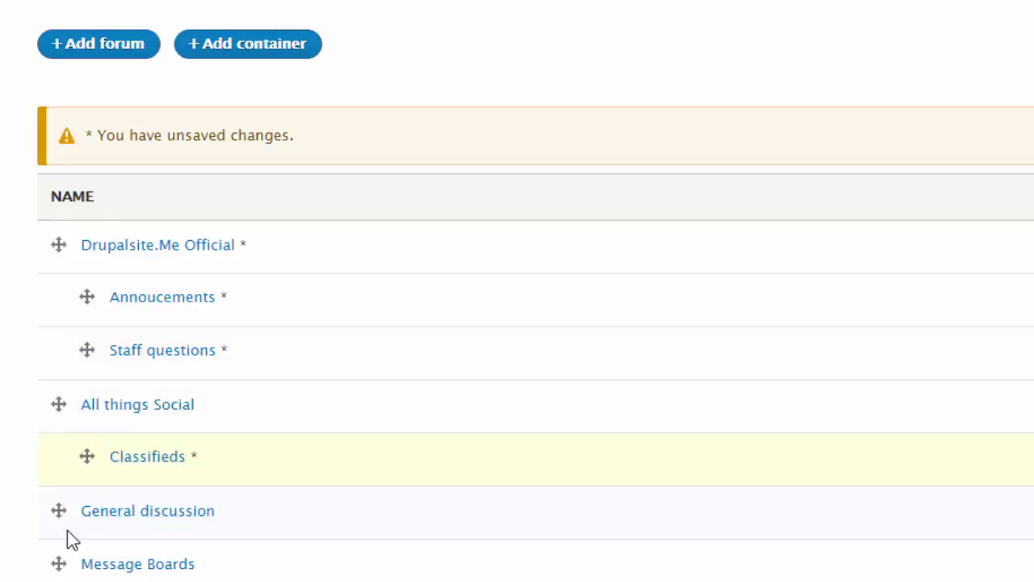
drag(56, 509, 99, 509)
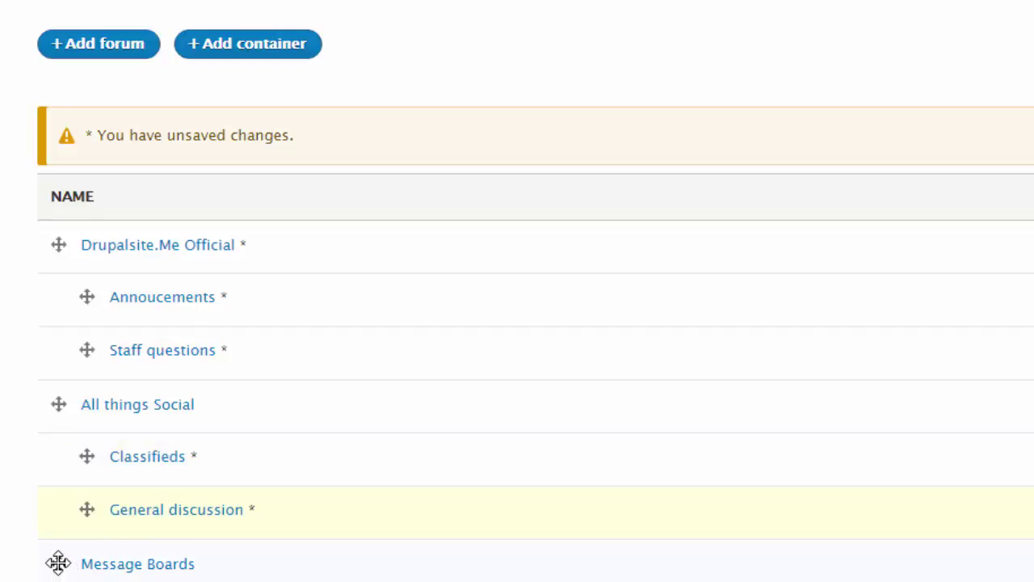
drag(58, 561, 87, 562)
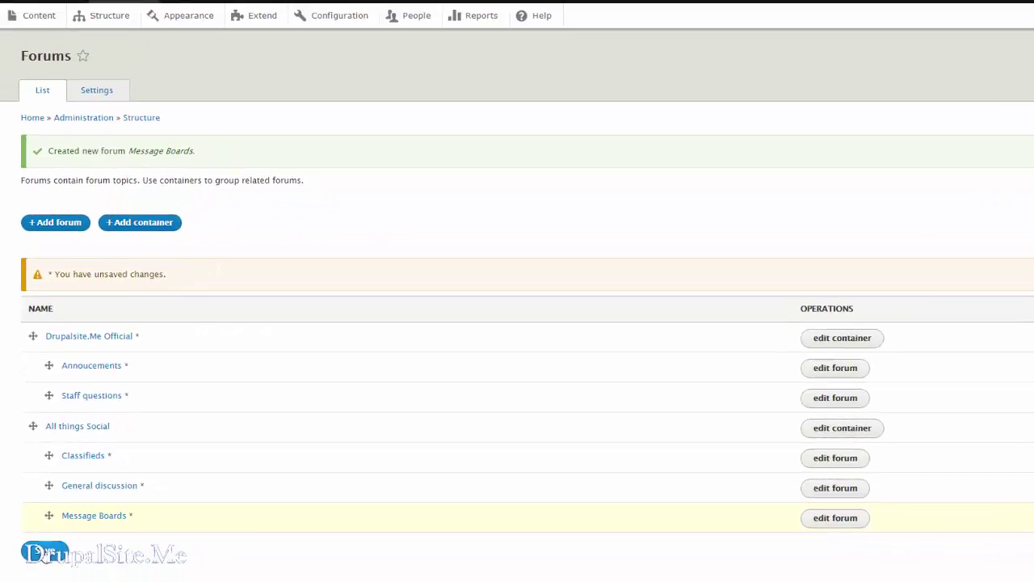
click(40, 552)
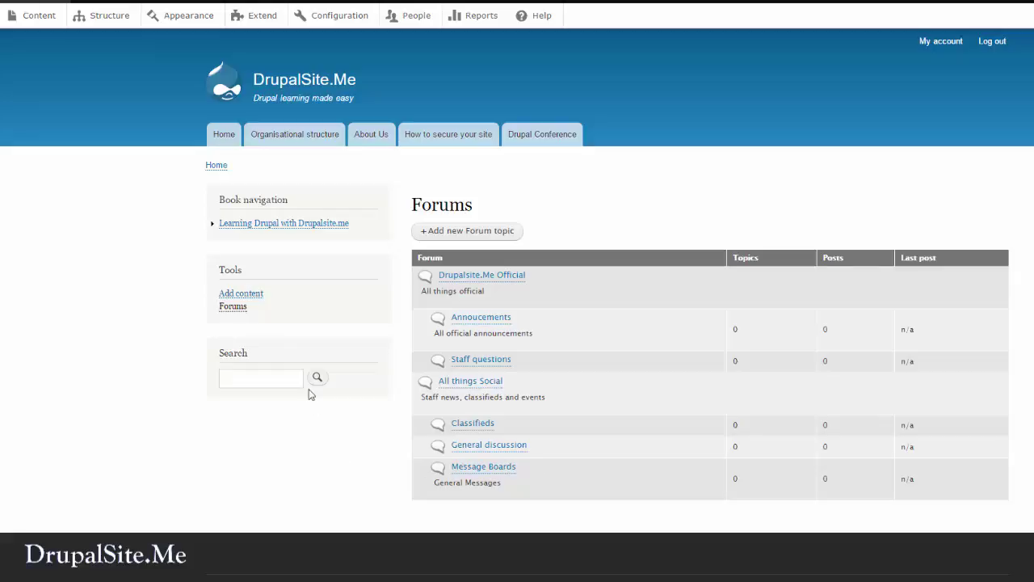
Look over the forum hierarchy on the Forums page, then go to Structure
mouse_move(243, 259)
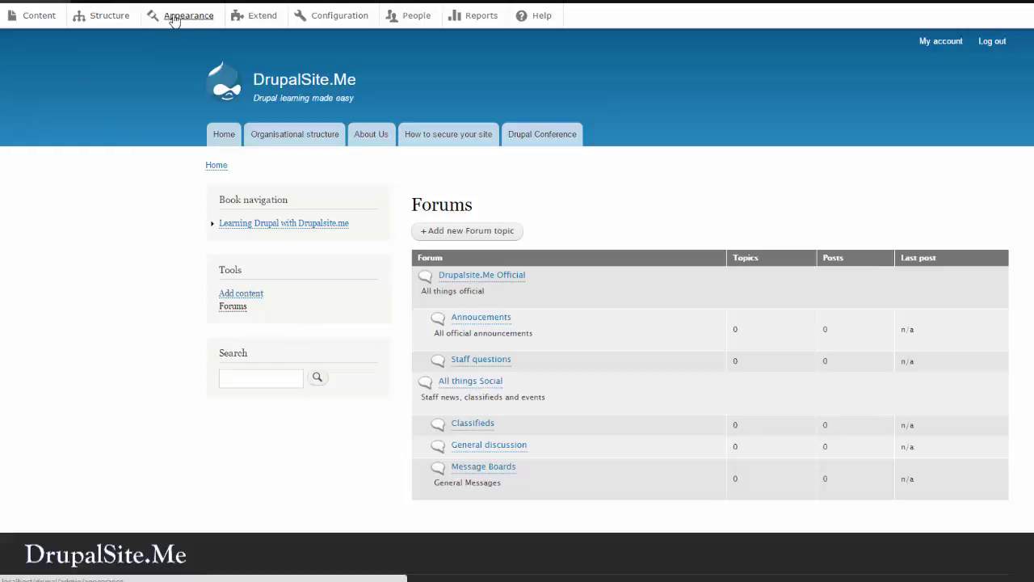
click(111, 19)
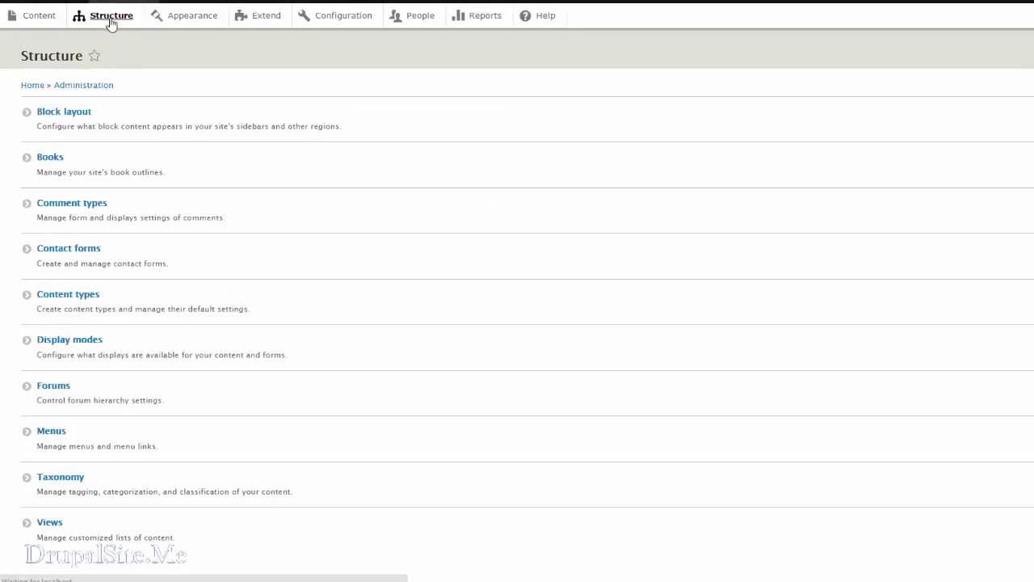
In Block layout, set the Tools block's Initial menu level to 1 and save it
click(68, 117)
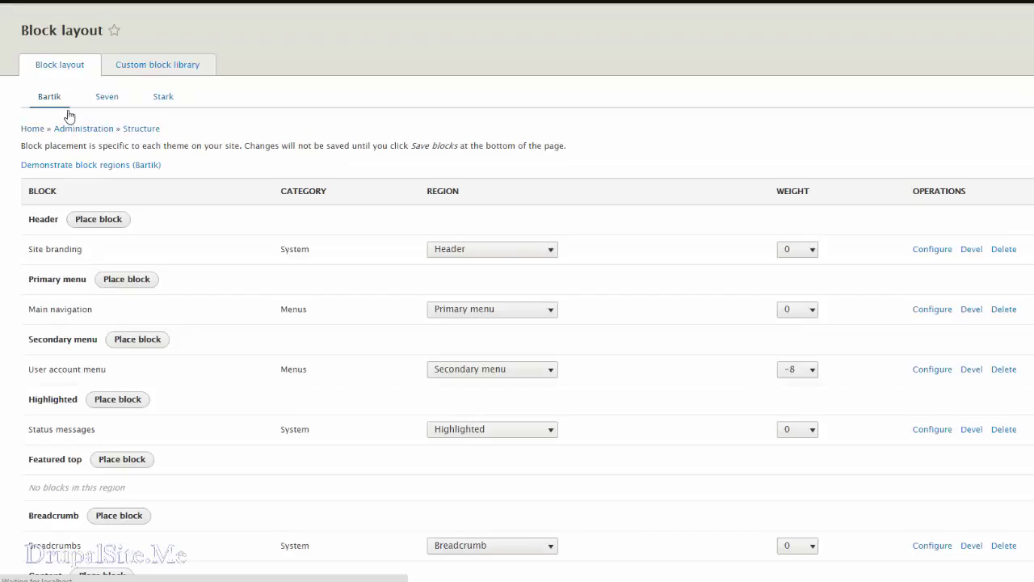
scroll(175, 333, down, 5)
scroll(166, 297, down, 3)
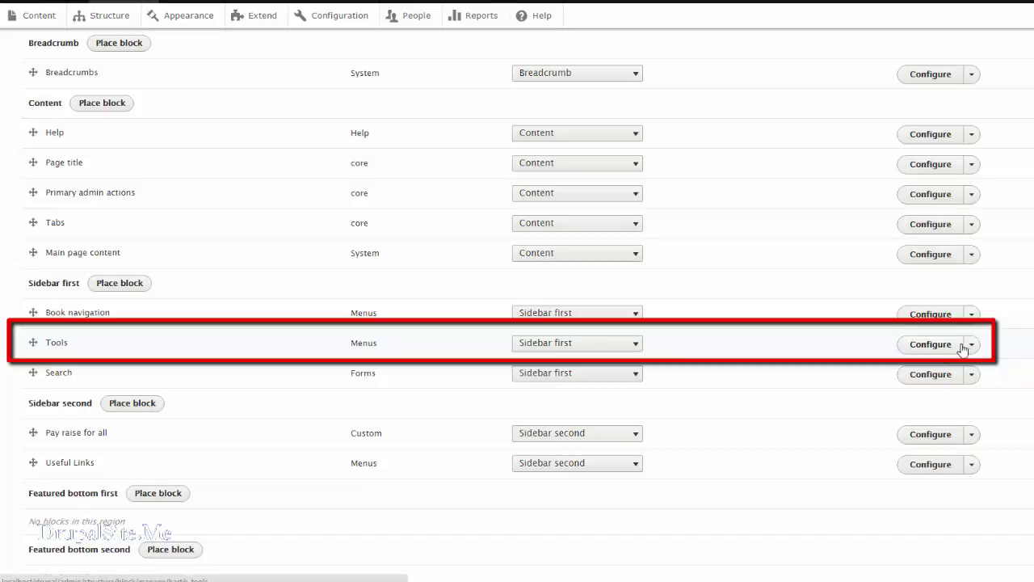
click(933, 346)
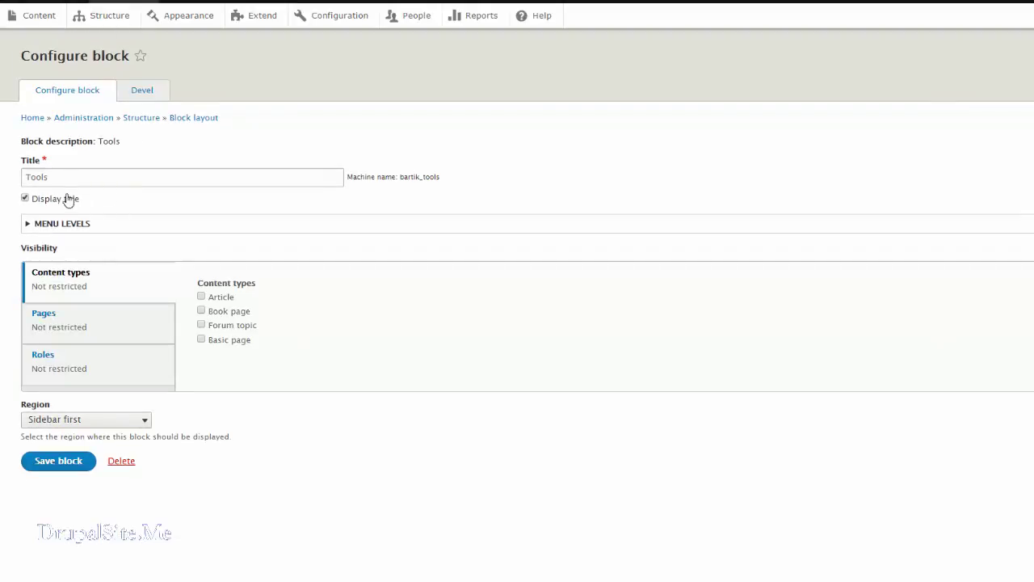
click(31, 228)
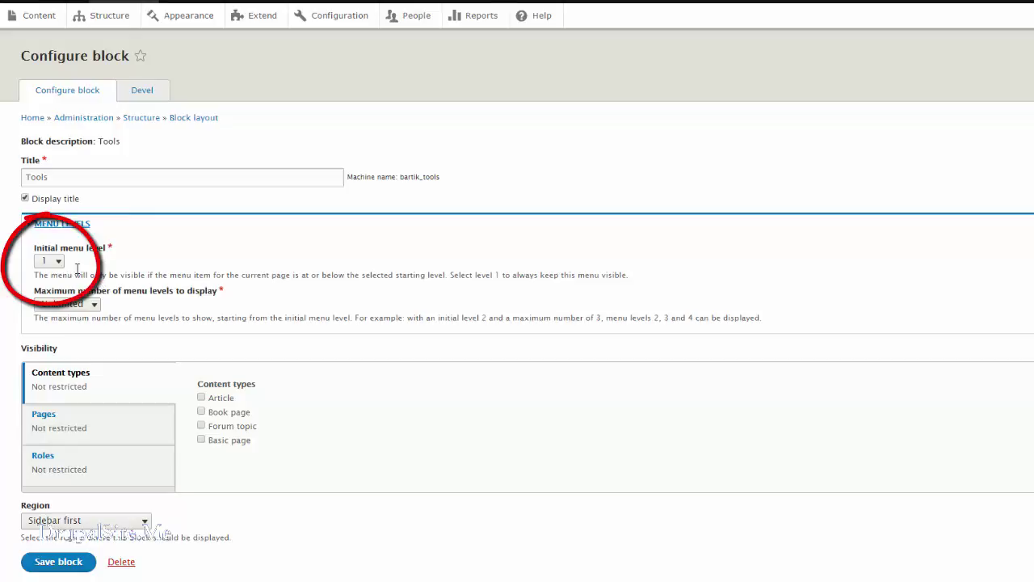
click(49, 260)
click(49, 272)
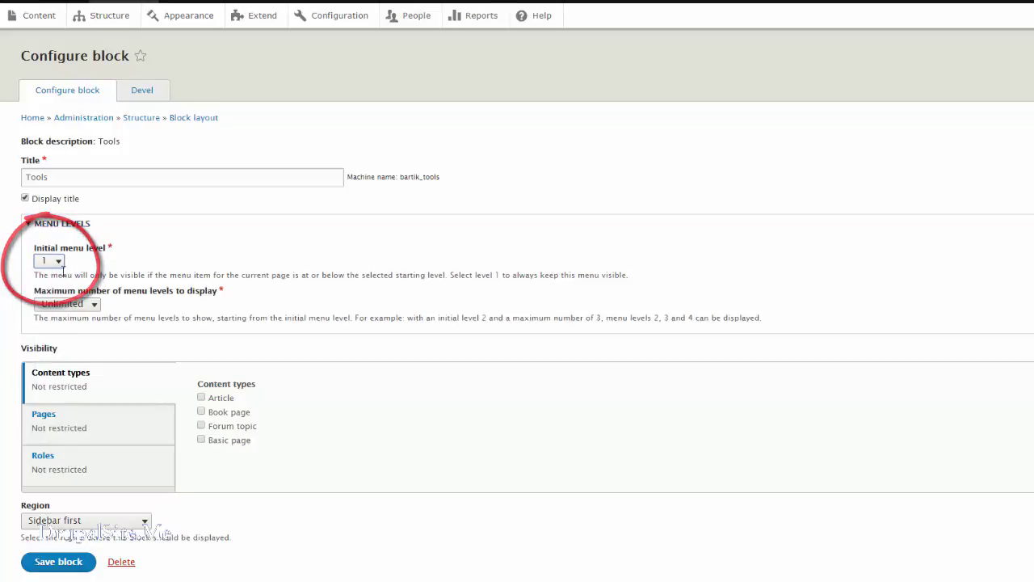
click(57, 562)
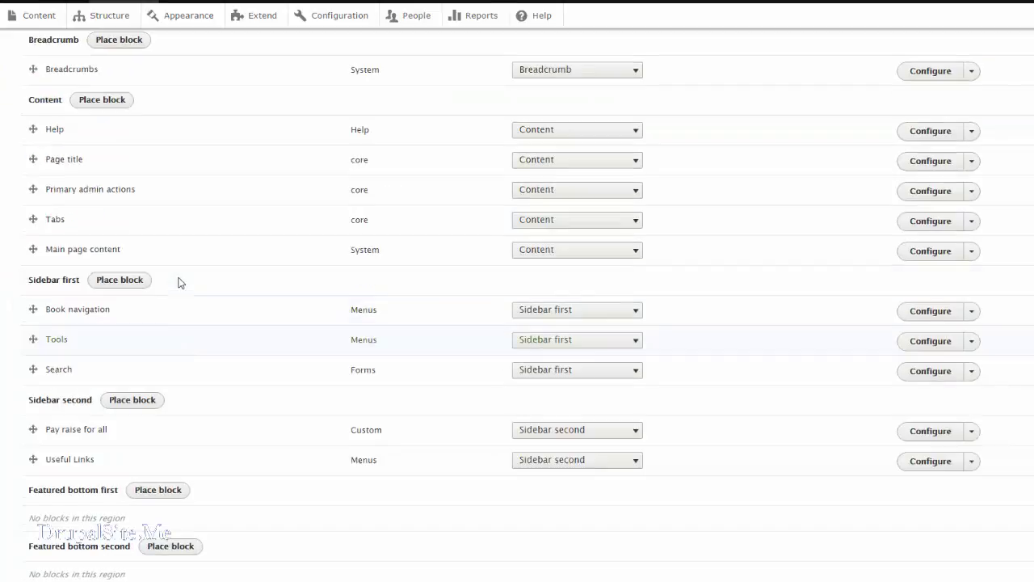
Open the forum list via the Forums link in the Tools sidebar block
scroll(179, 282, up, 5)
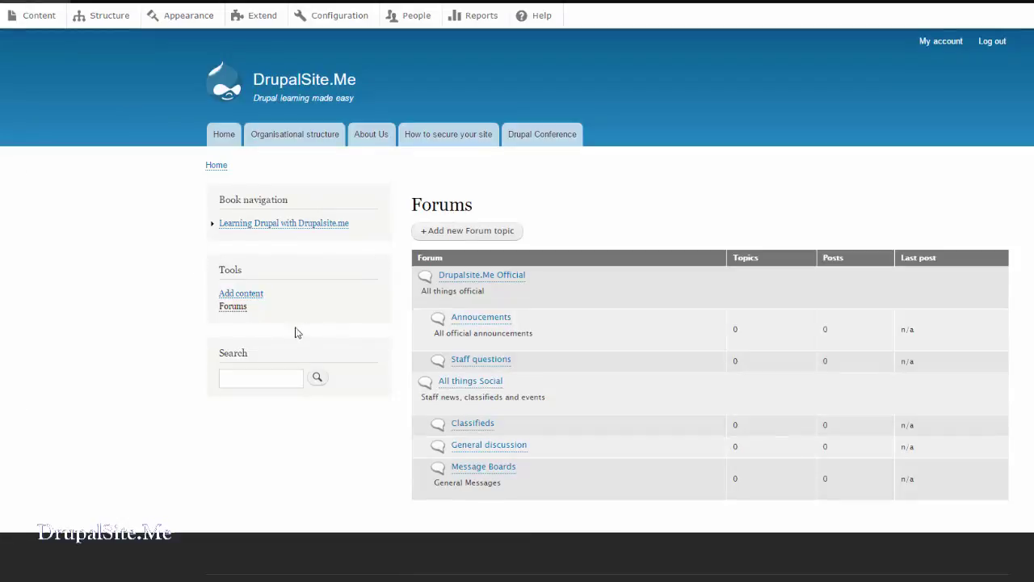
click(233, 309)
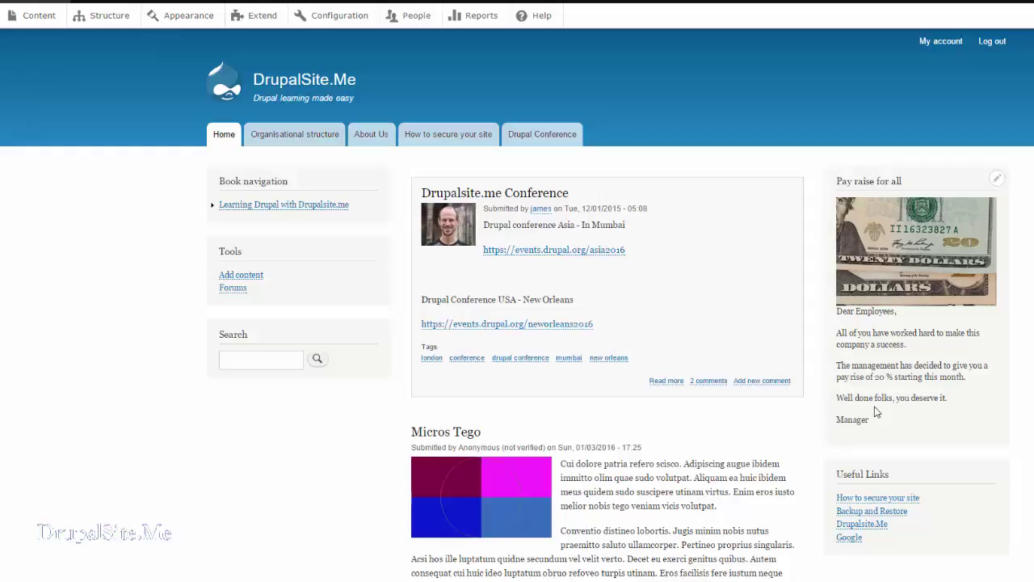
Copy the pay raise message and start a new topic in the Annoucements forum
drag(879, 426, 833, 313)
key(ctrl+c)
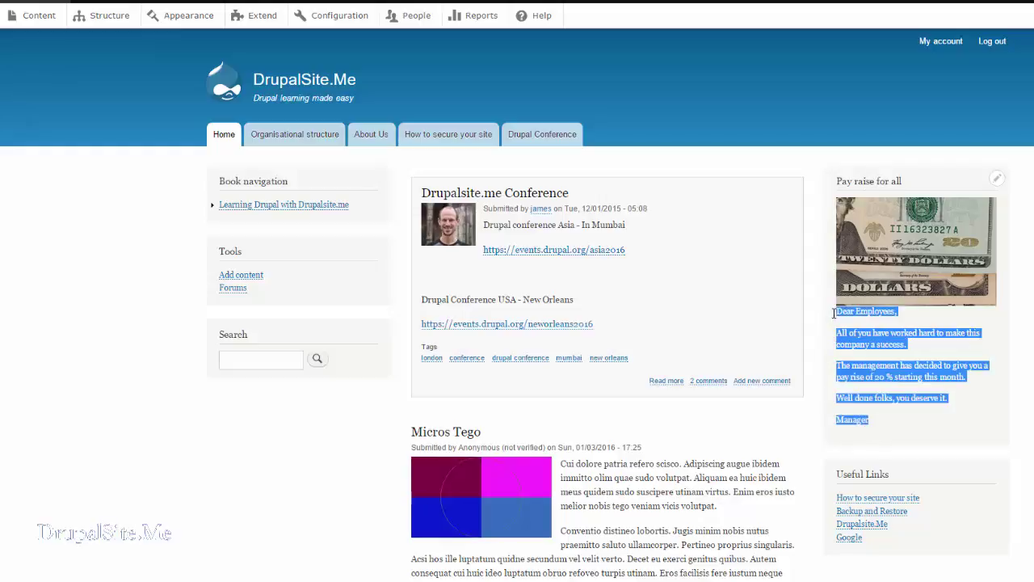
click(234, 290)
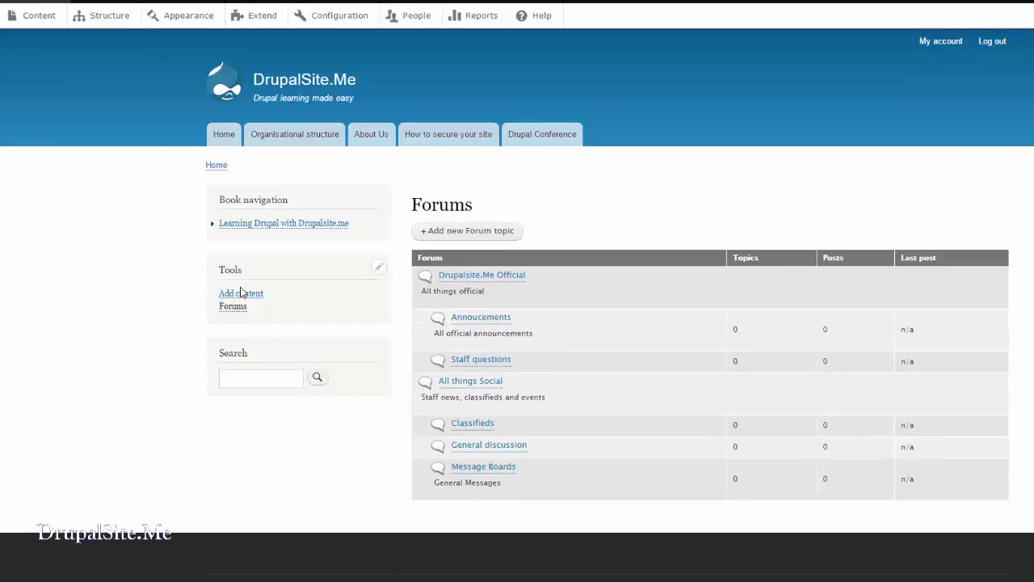
click(491, 320)
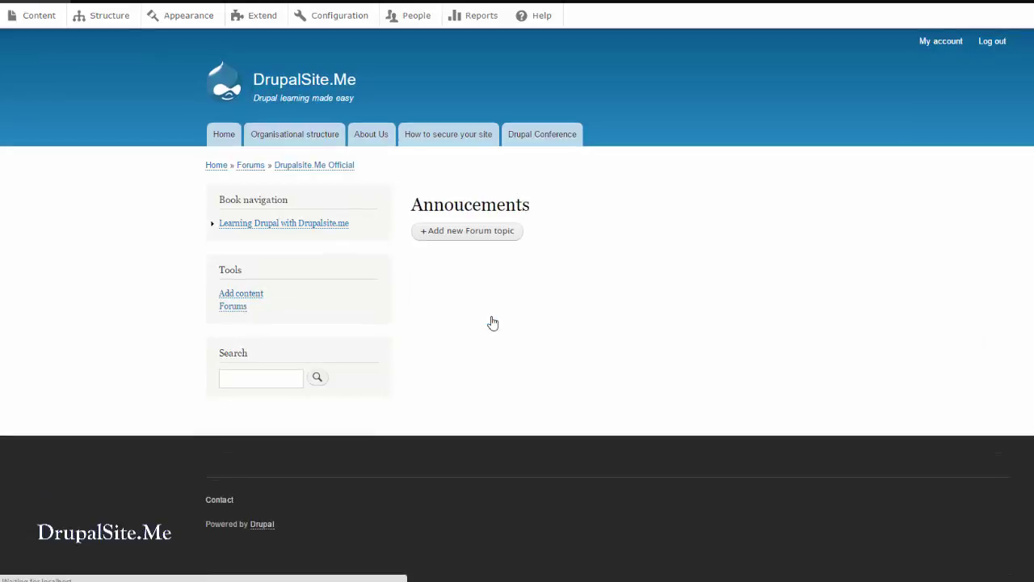
click(473, 236)
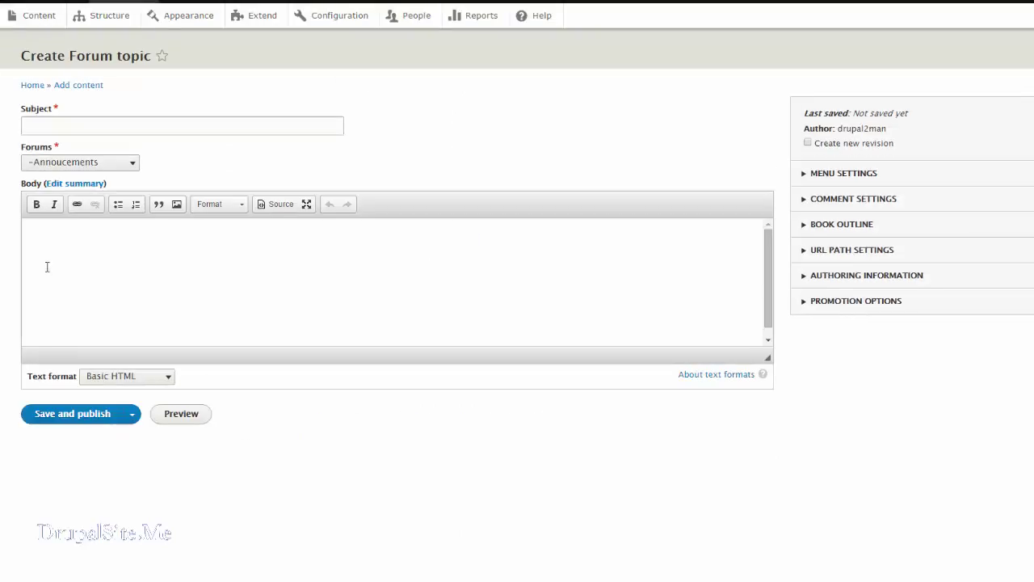
Paste the message into the body, fill in the Pay Rise subject, and publish the topic
click(46, 234)
key(ctrl+v)
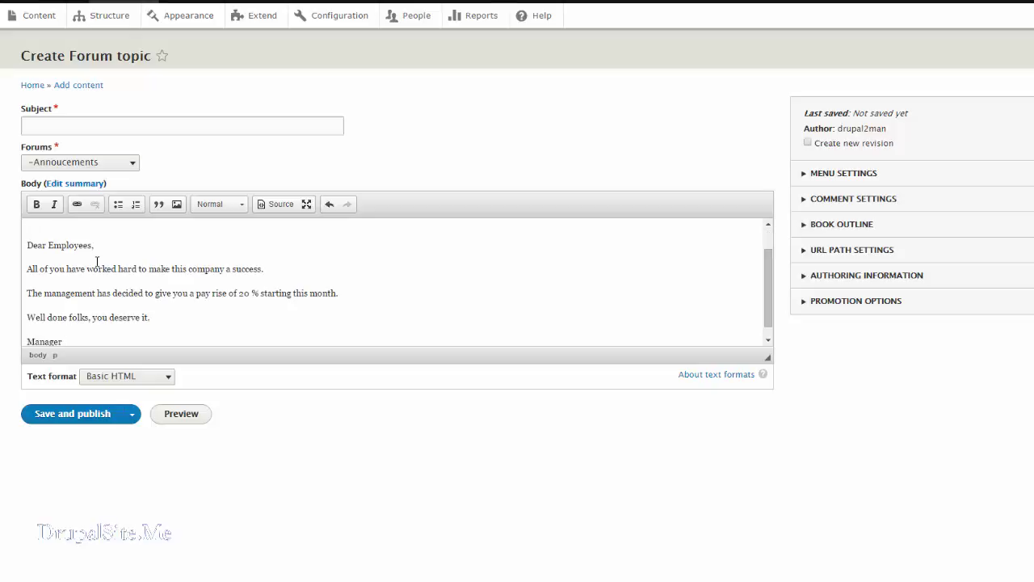
click(49, 124)
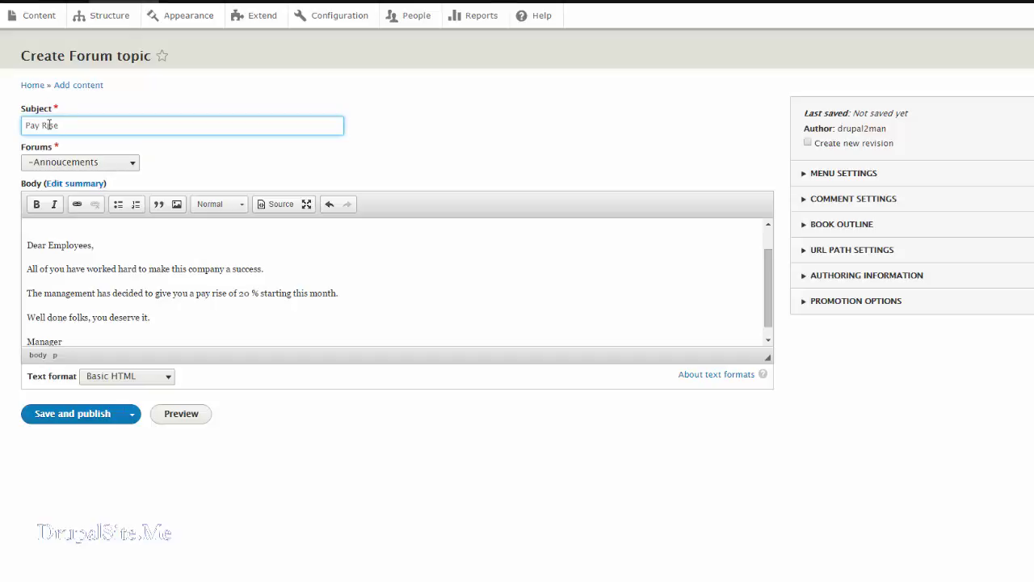
click(266, 291)
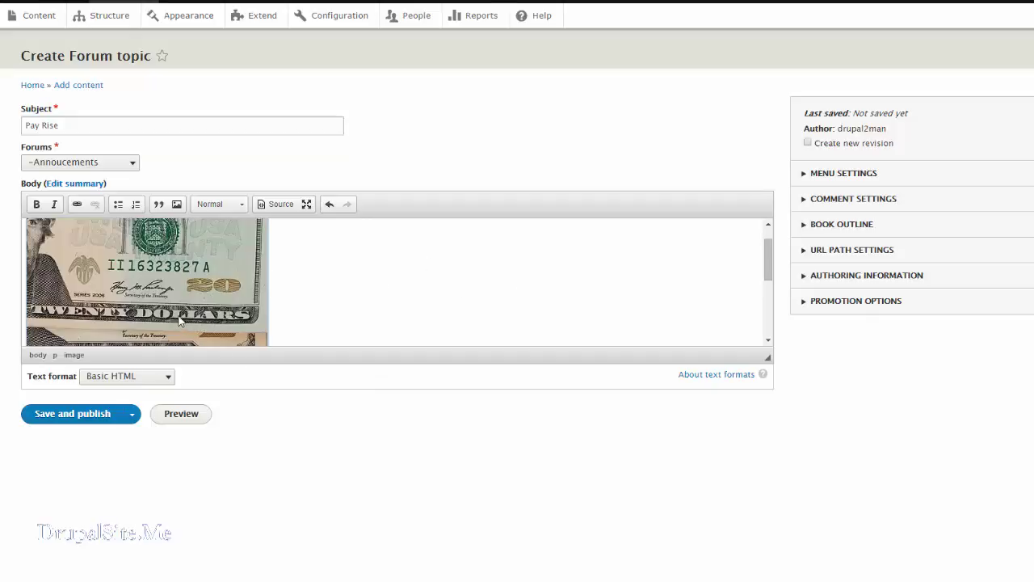
click(84, 420)
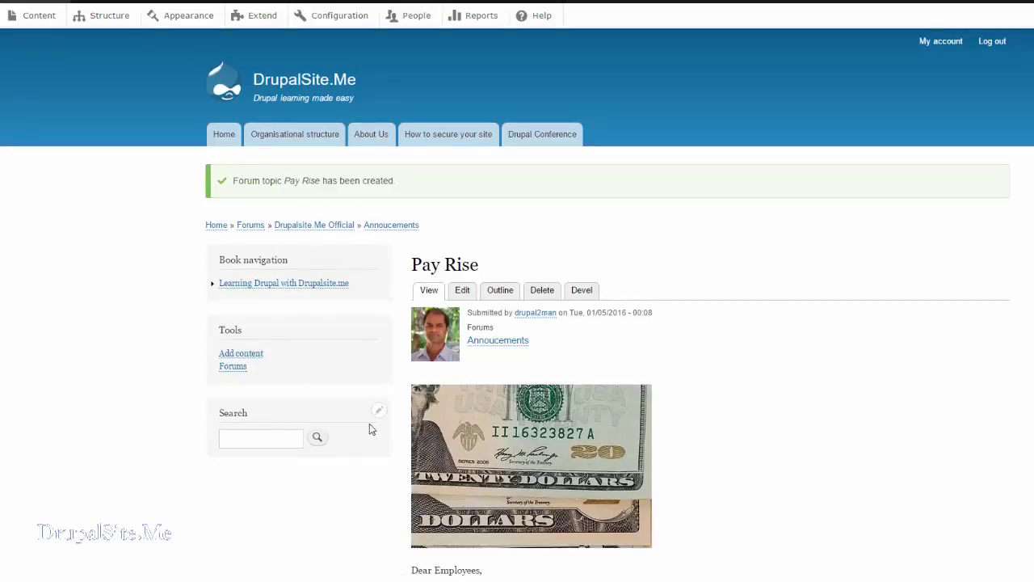
scroll(629, 378, down, 1)
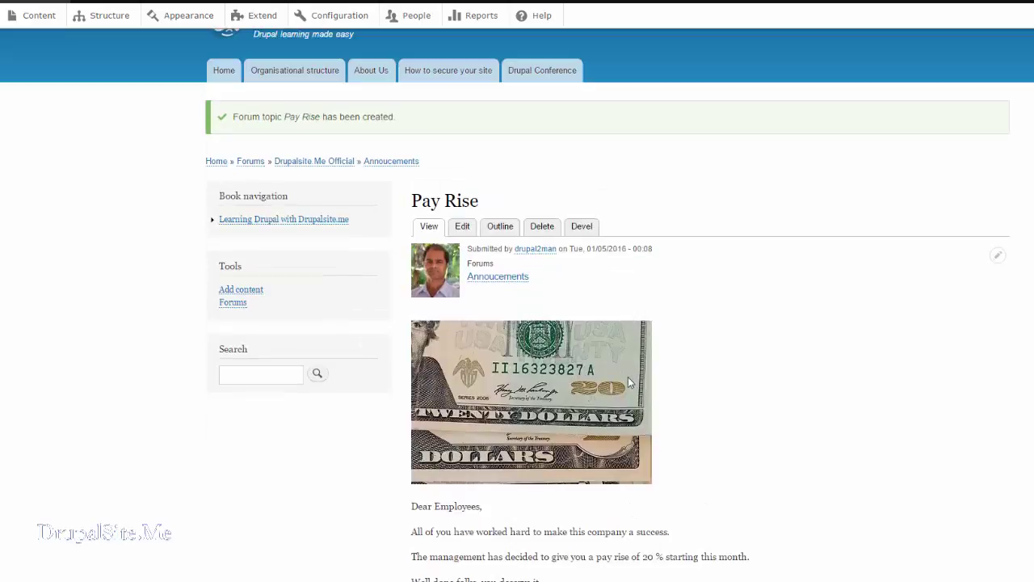
click(234, 303)
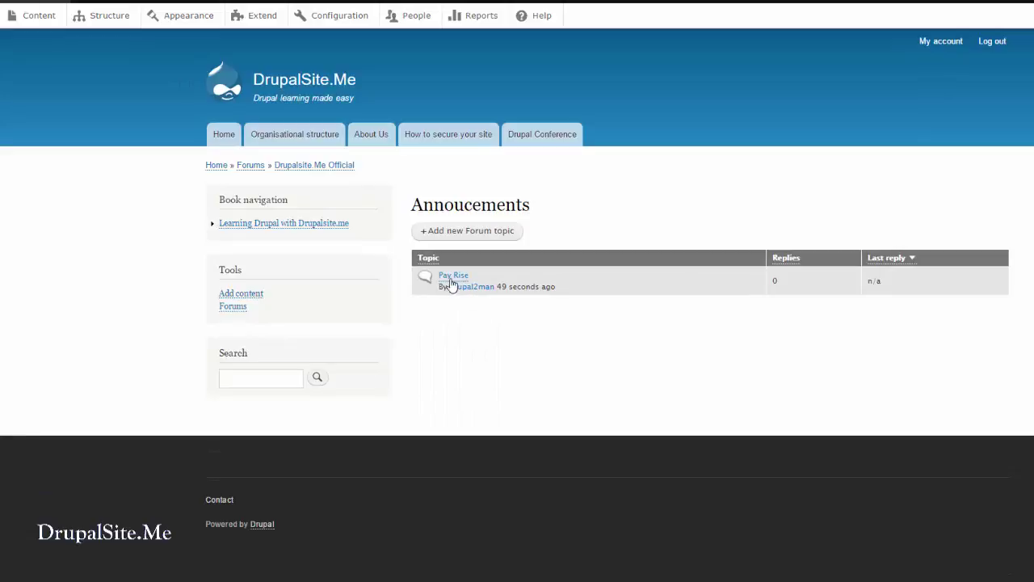
click(450, 278)
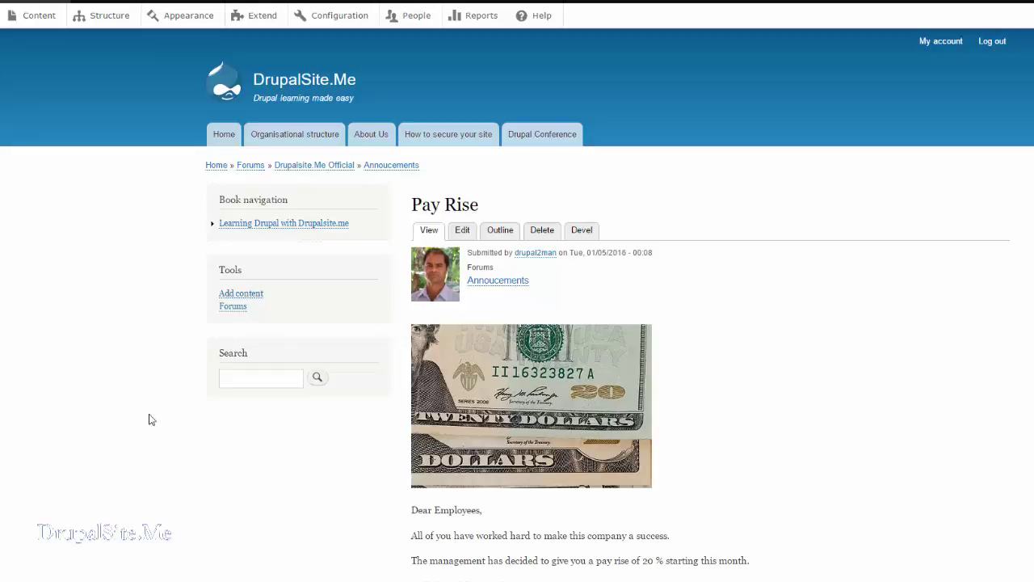
Insert the motorcycle photo into the Classifieds topic body, enlarging the editor and shrinking the photo slightly
click(236, 309)
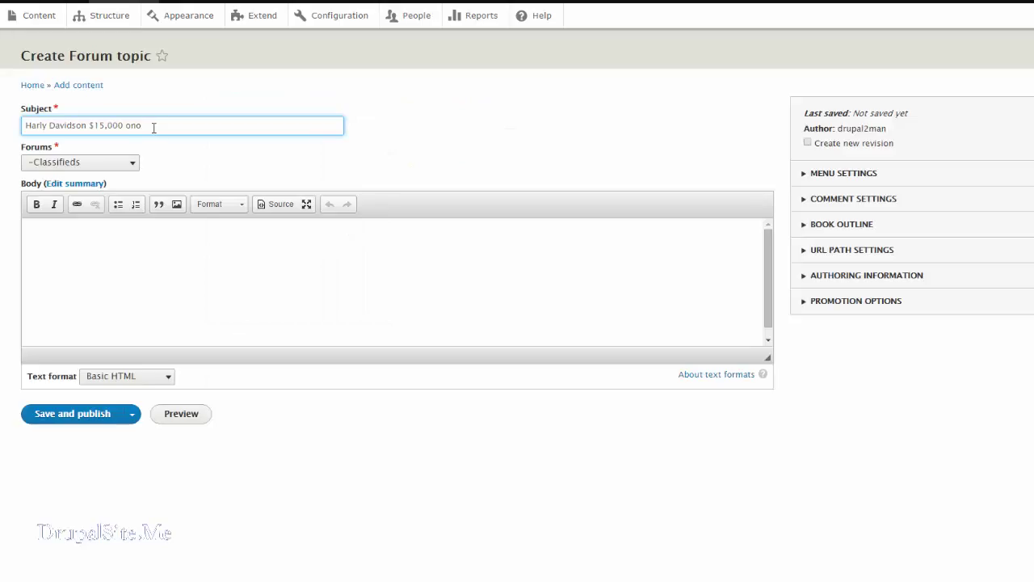
click(40, 238)
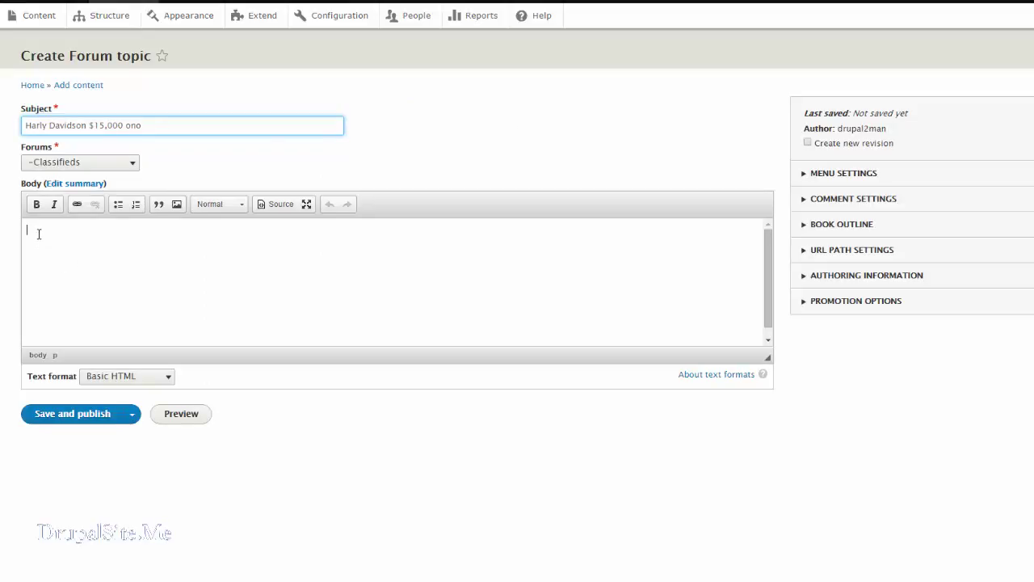
click(177, 204)
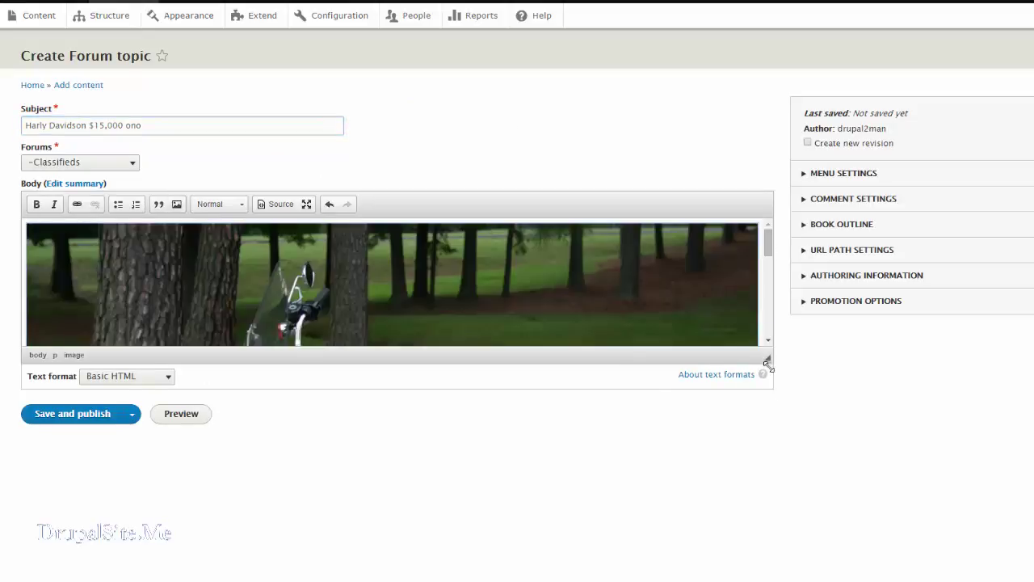
drag(766, 357, 776, 538)
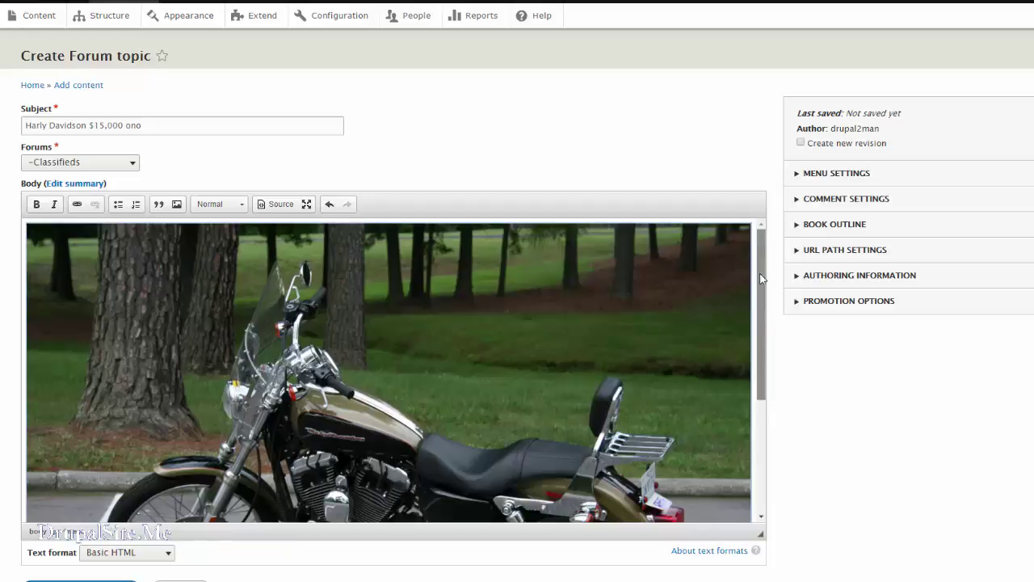
drag(756, 263, 761, 410)
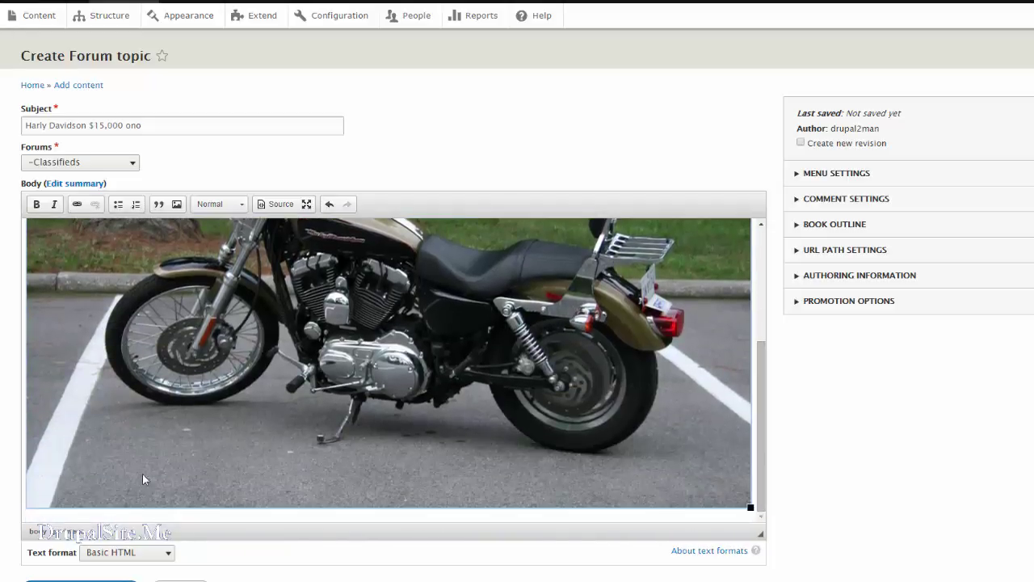
drag(750, 507, 716, 508)
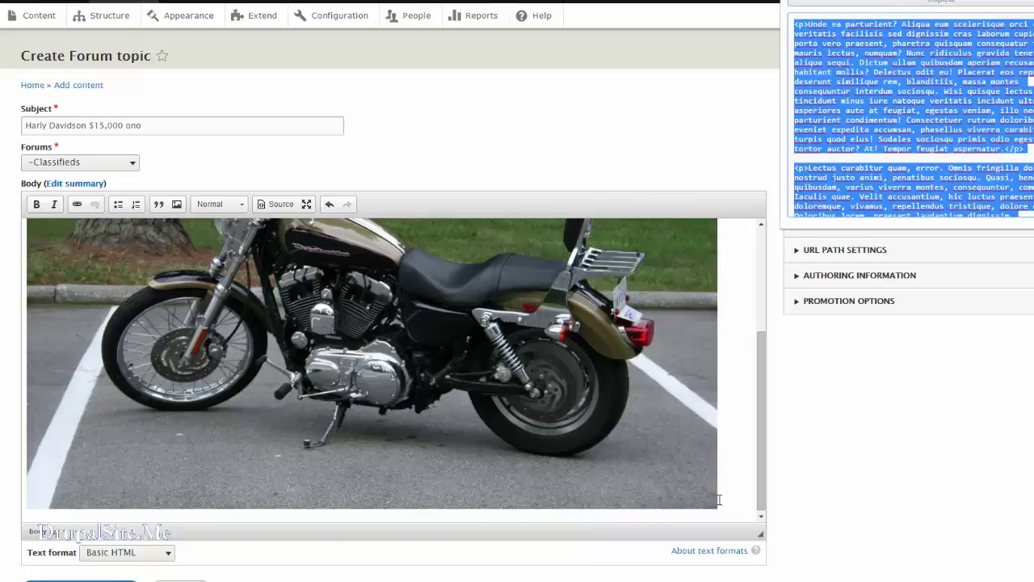
Paste three lorem ipsum paragraphs below the photo and publish the Harly Davidson $15,000 ono topic
key(ctrl+v)
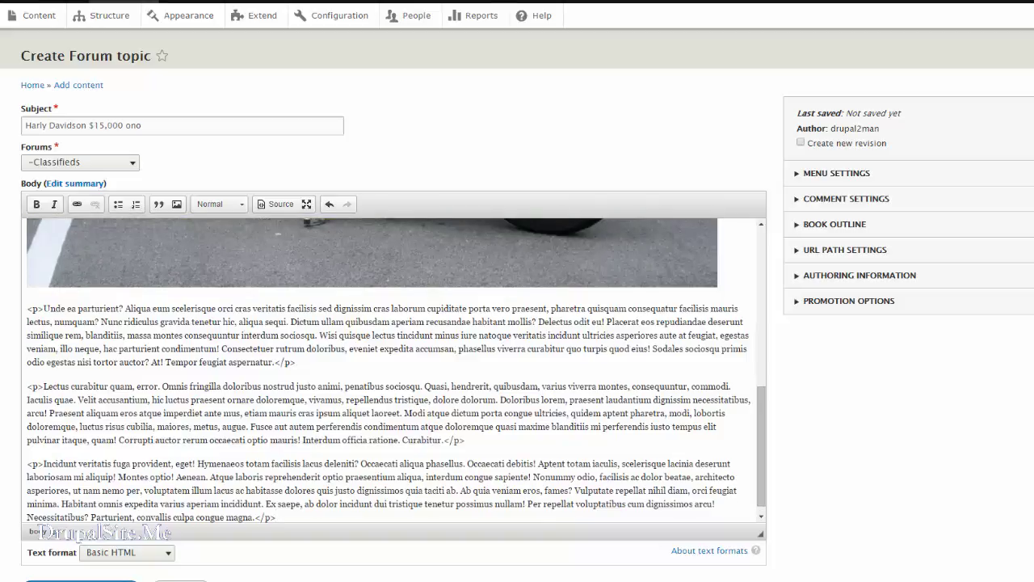
scroll(636, 557, down, 2)
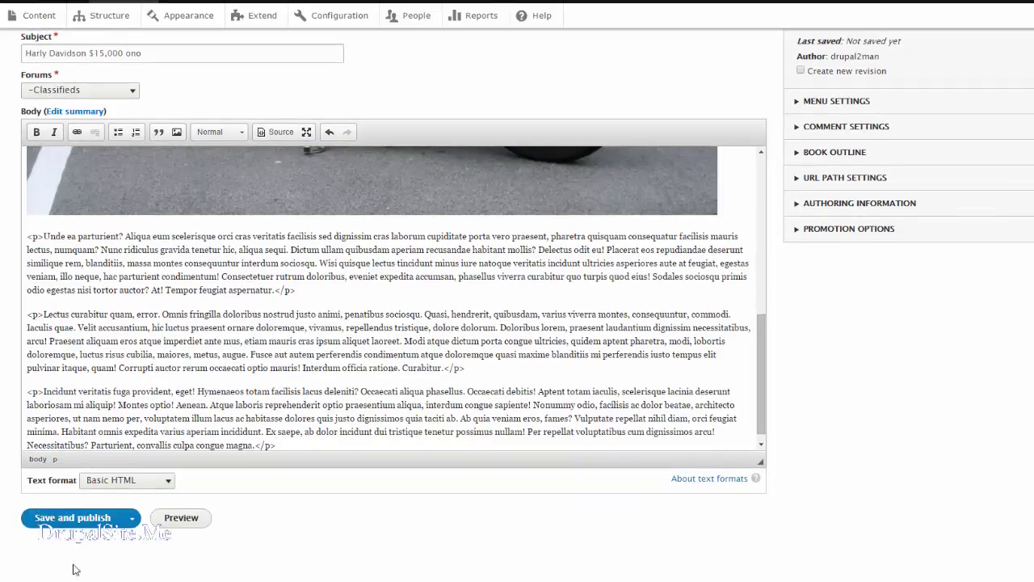
click(72, 517)
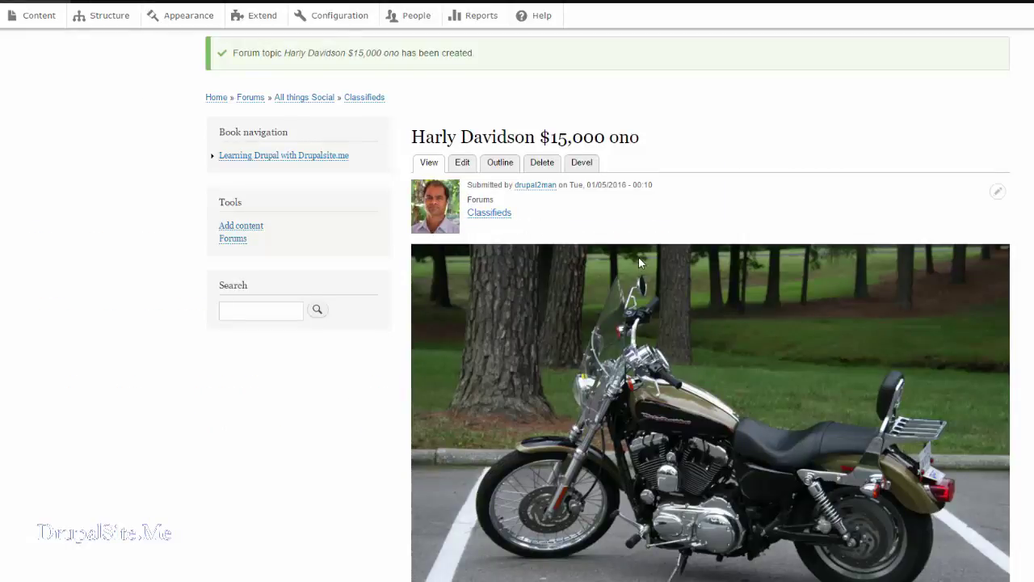
Post a comment with subject 'Hey man it it registered ?' and pasted lorem ipsum paragraphs
scroll(638, 263, down, 10)
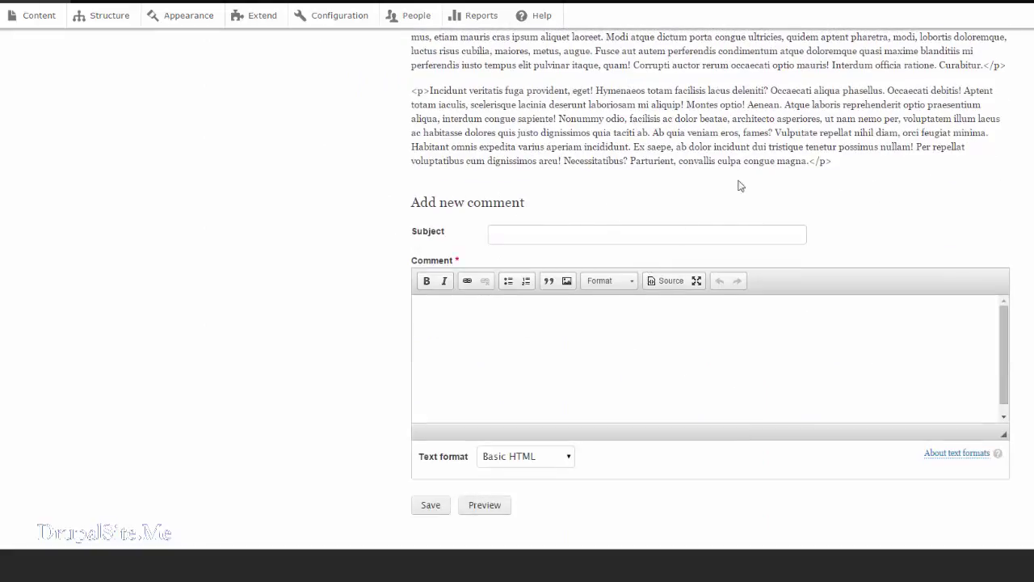
click(510, 235)
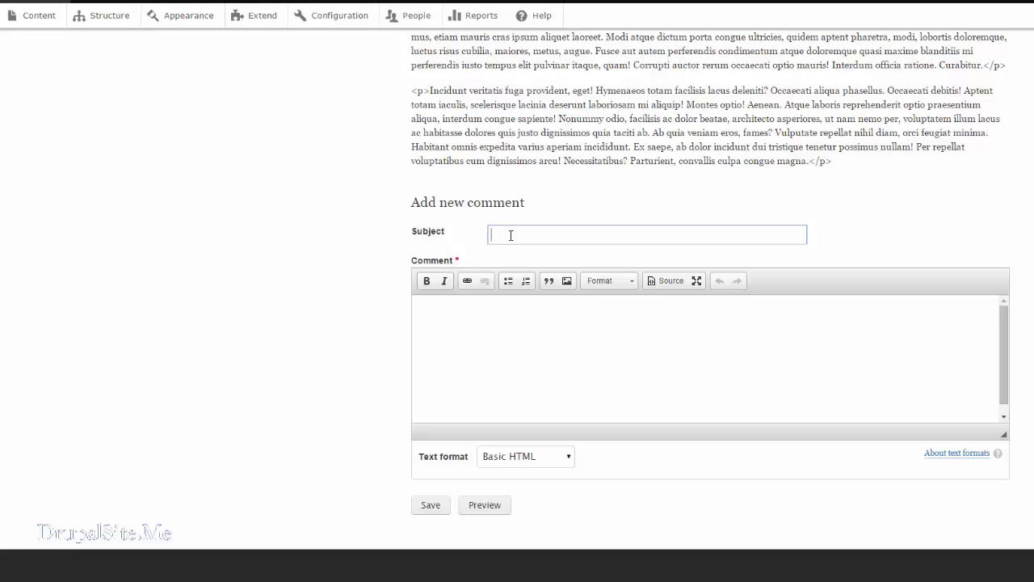
text(Hey man it it registered ?)
click(506, 376)
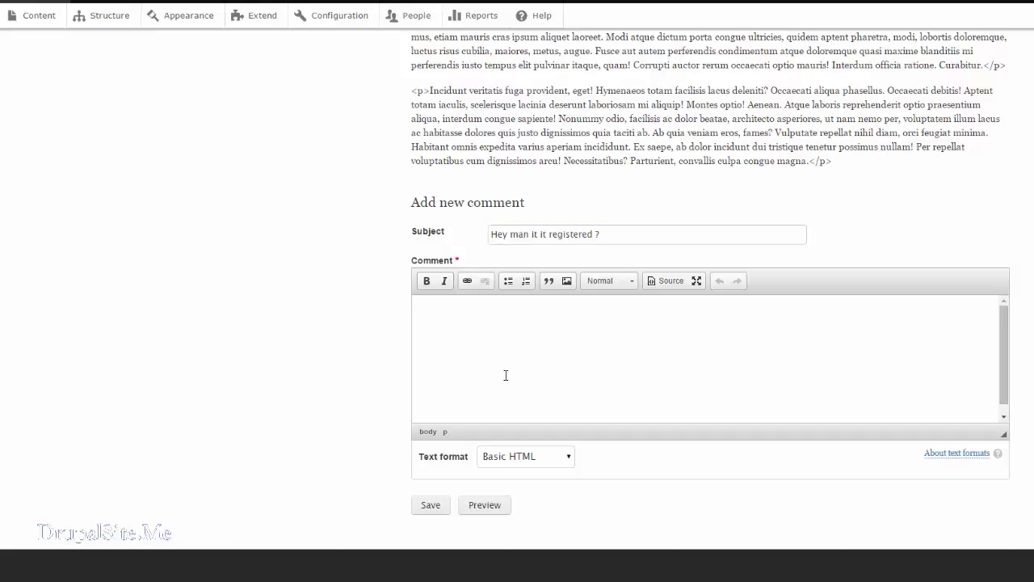
key(ctrl+v)
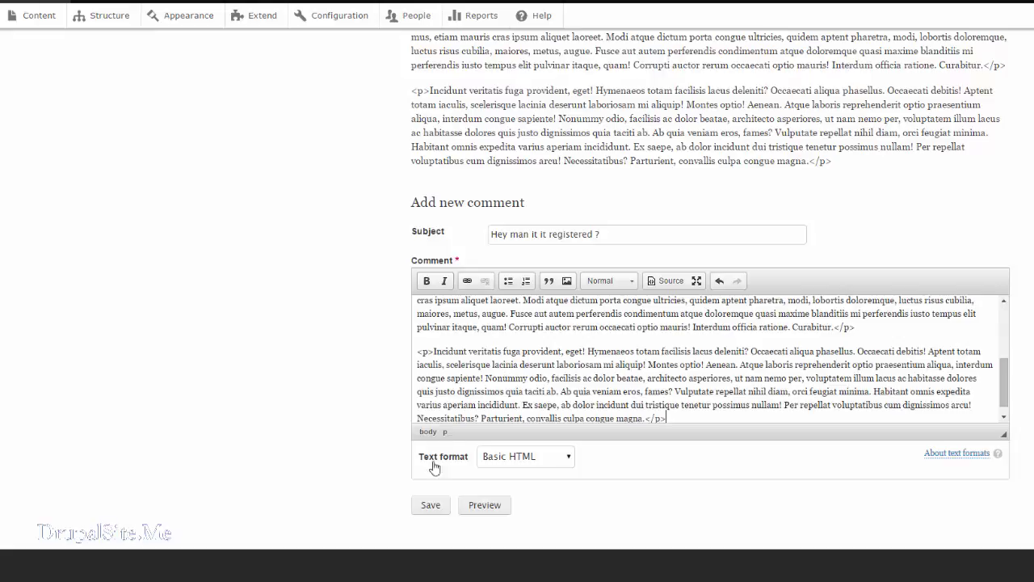
click(438, 507)
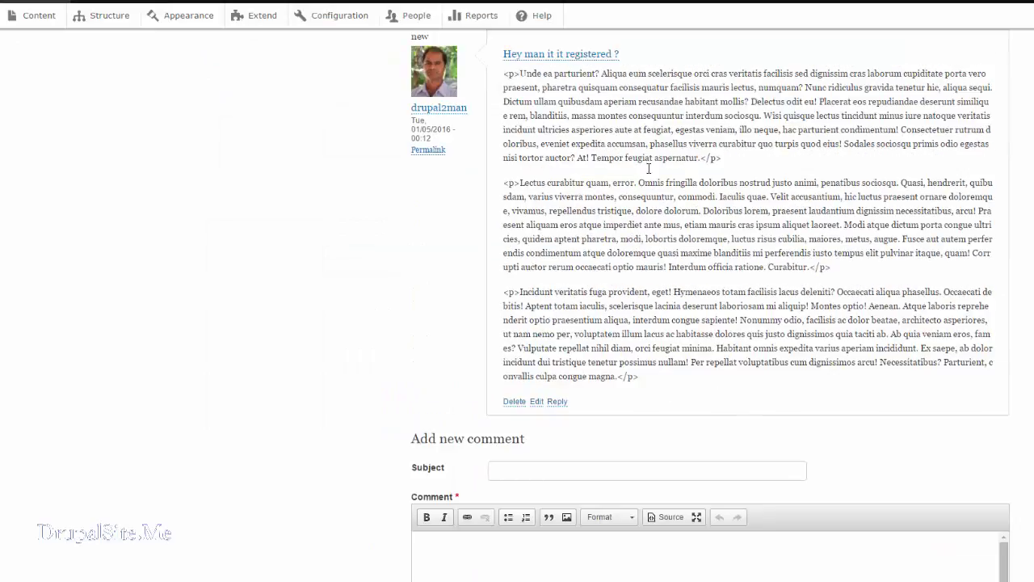
scroll(758, 331, up, 10)
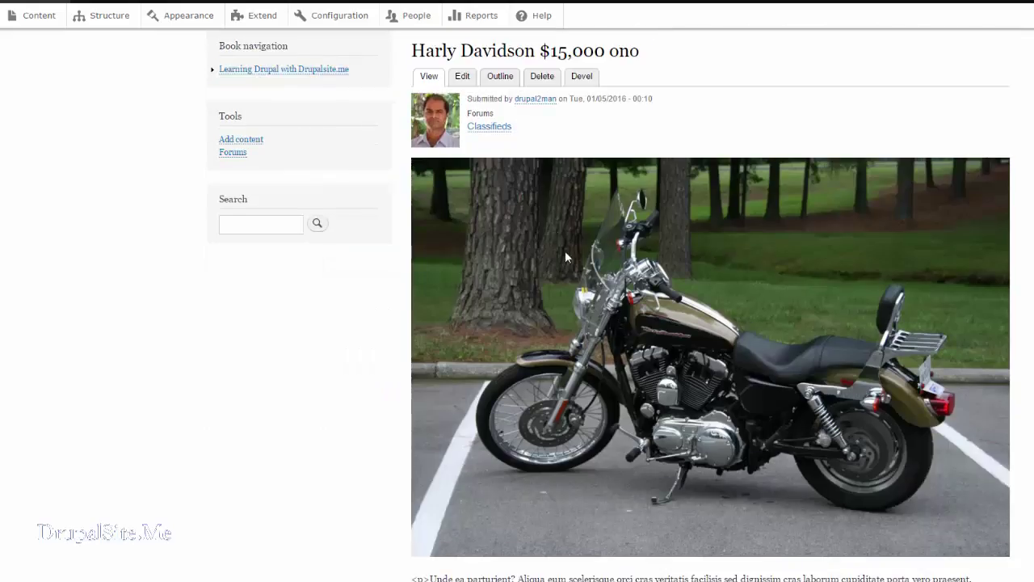
scroll(565, 255, down, 10)
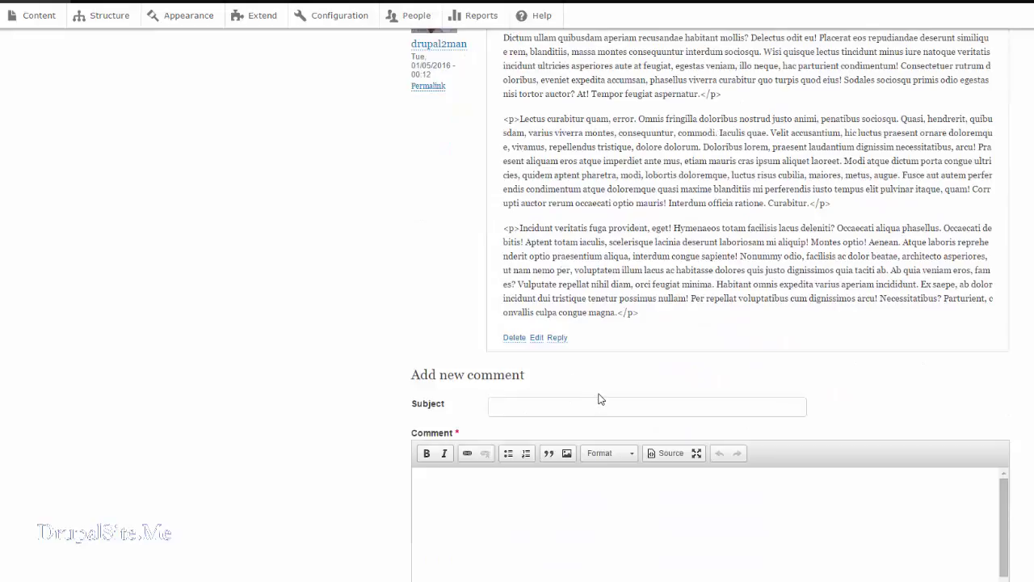
scroll(600, 398, up, 15)
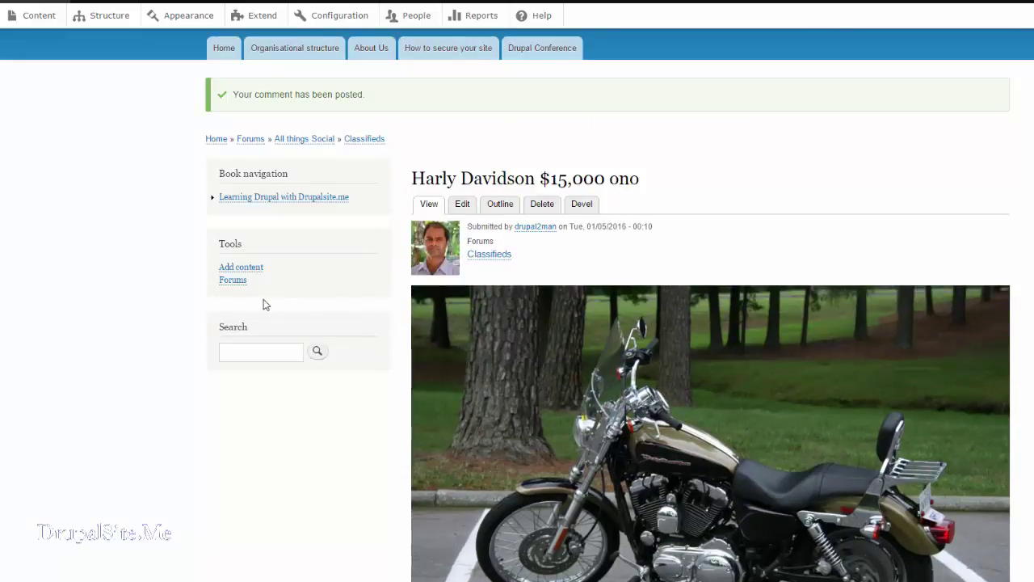
From the Classifieds topic list, start a new forum topic for the Toyota Camry listing
click(368, 139)
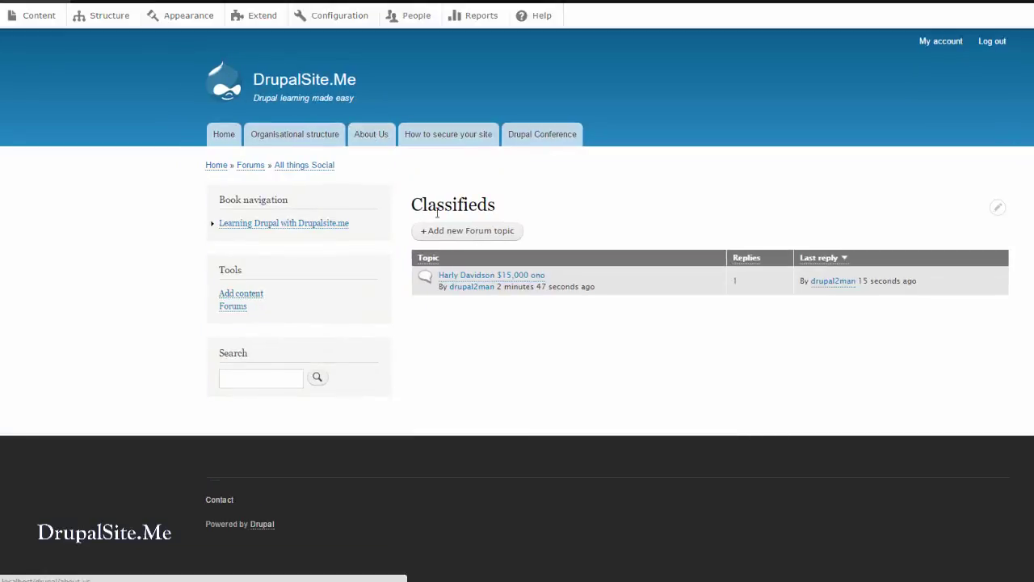
click(473, 232)
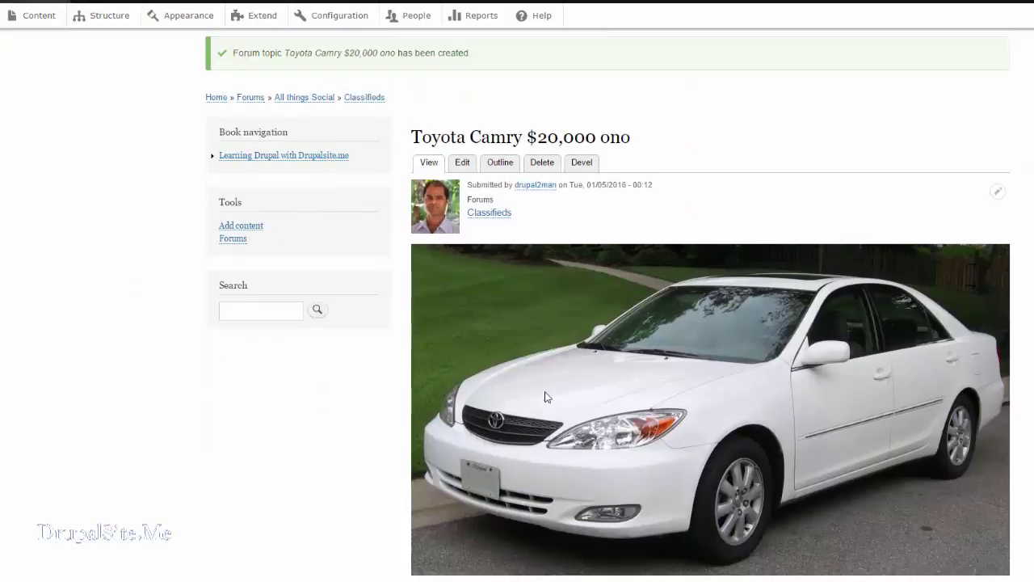
scroll(544, 397, up, 1)
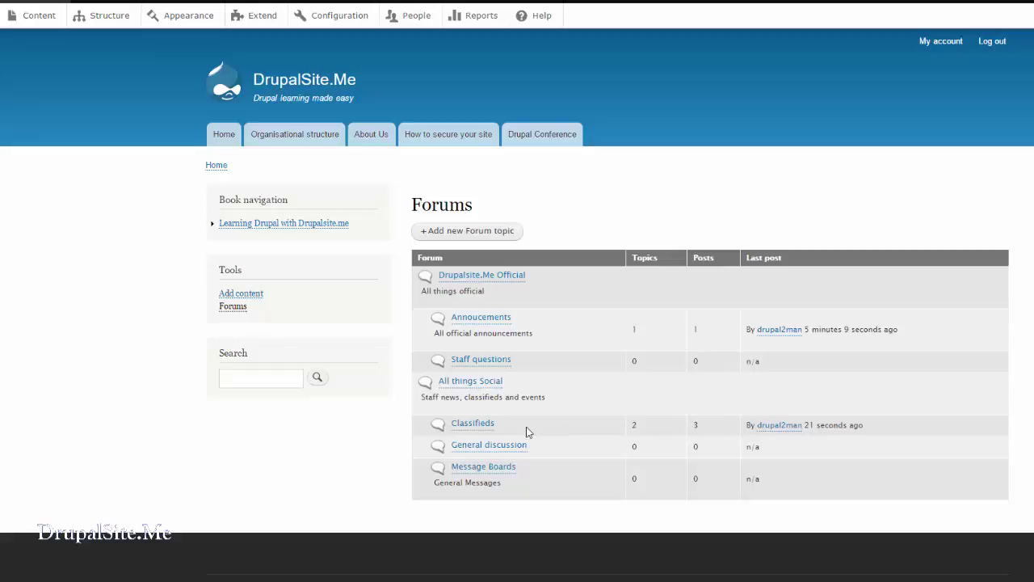
click(472, 423)
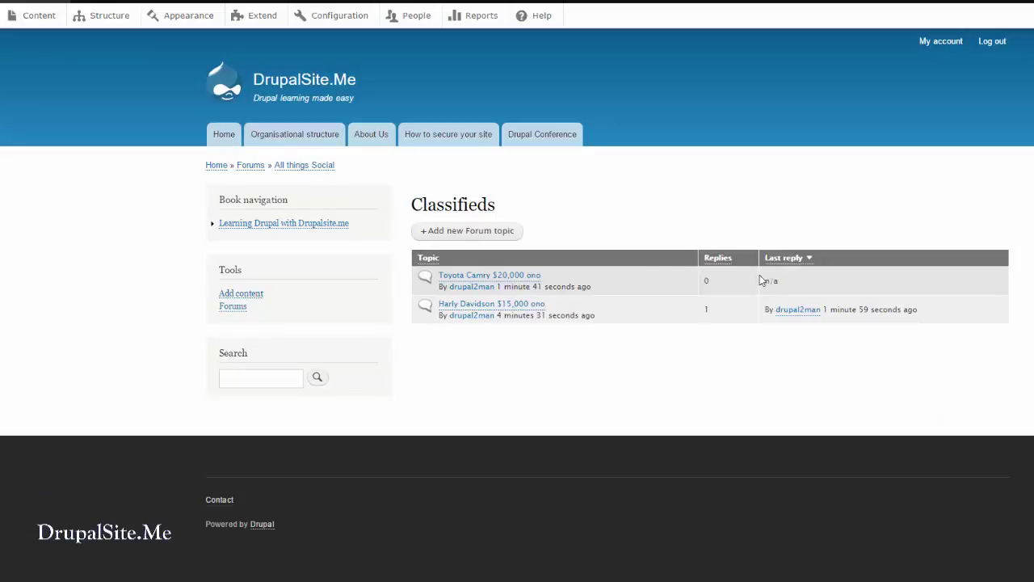
click(466, 310)
scroll(593, 383, down, 5)
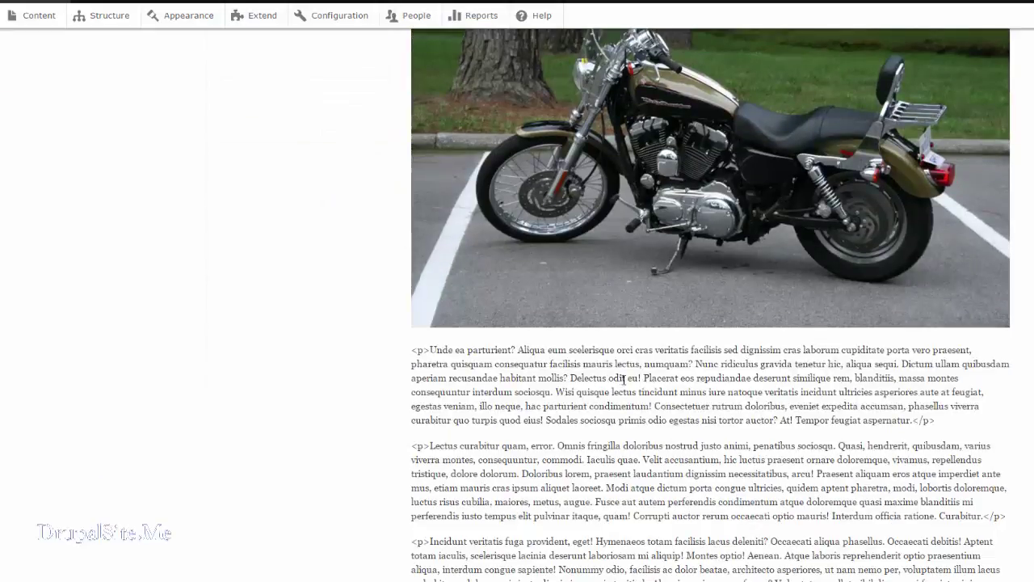
scroll(623, 379, down, 5)
scroll(627, 388, up, 10)
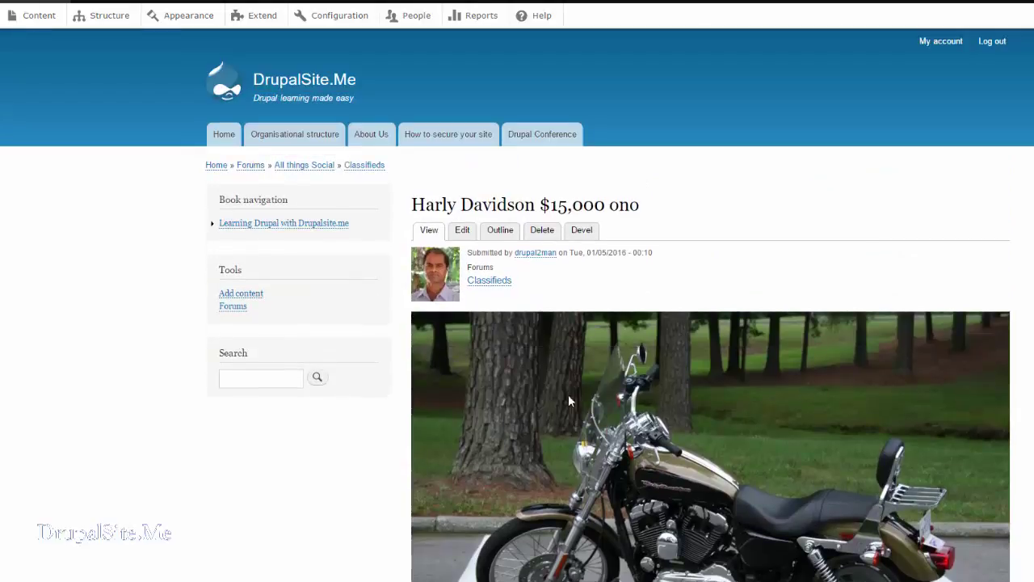
click(232, 307)
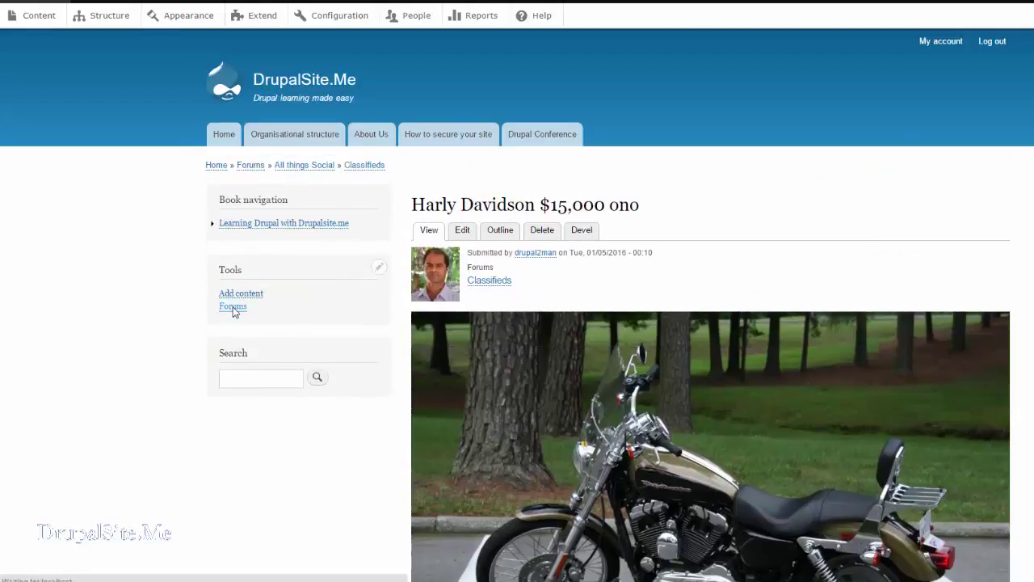